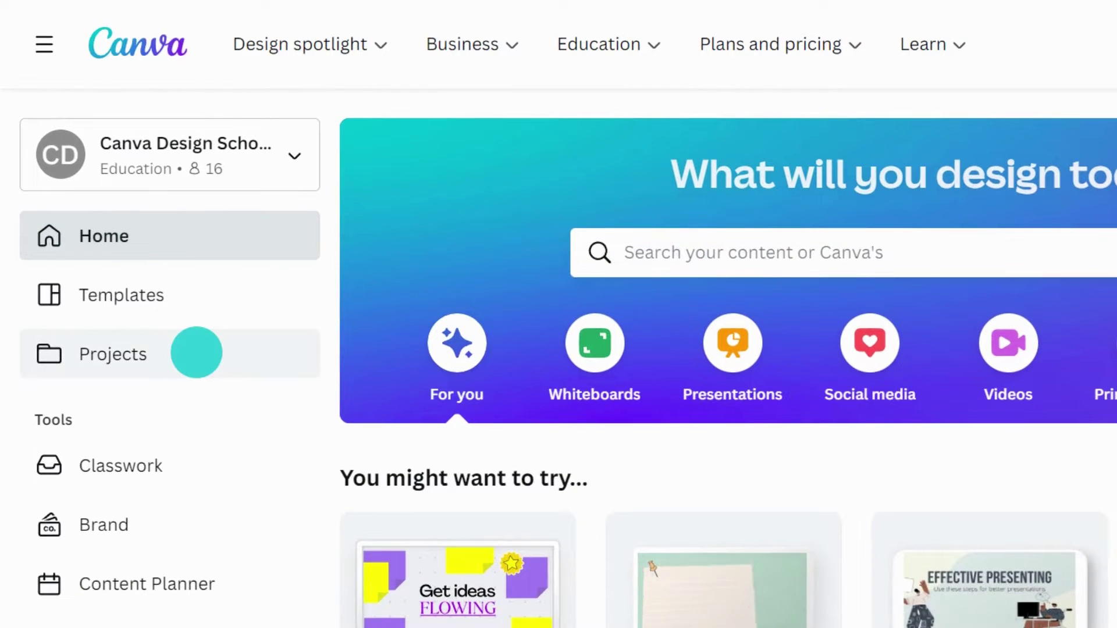
Step: Open Projects and check the Any owner, Any time and Sort by dropdowns, changing nothing
click(196, 353)
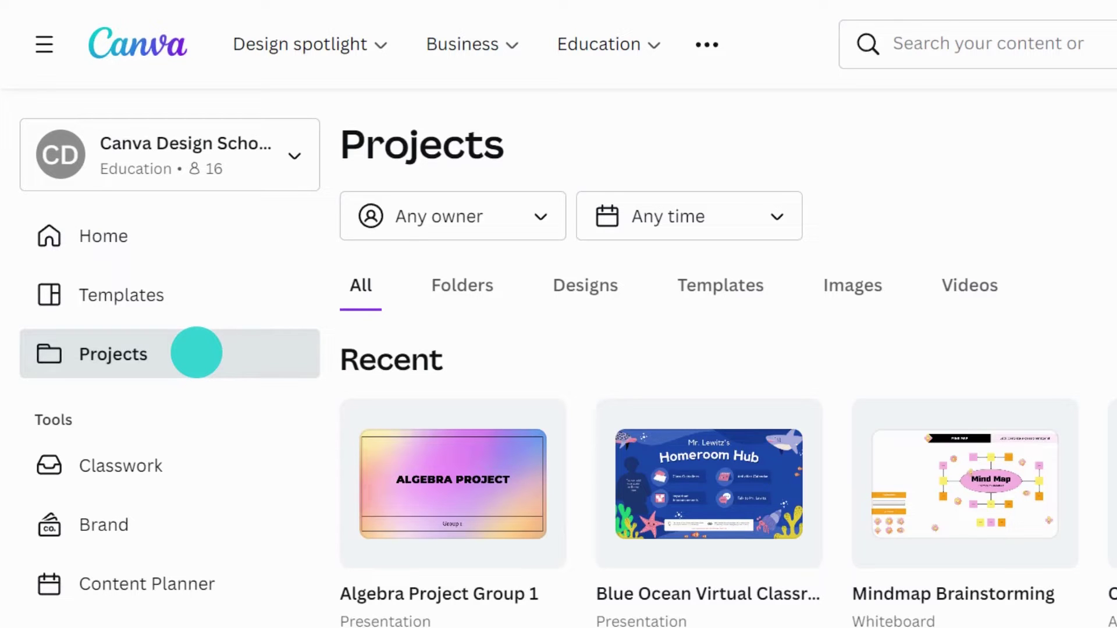
click(539, 217)
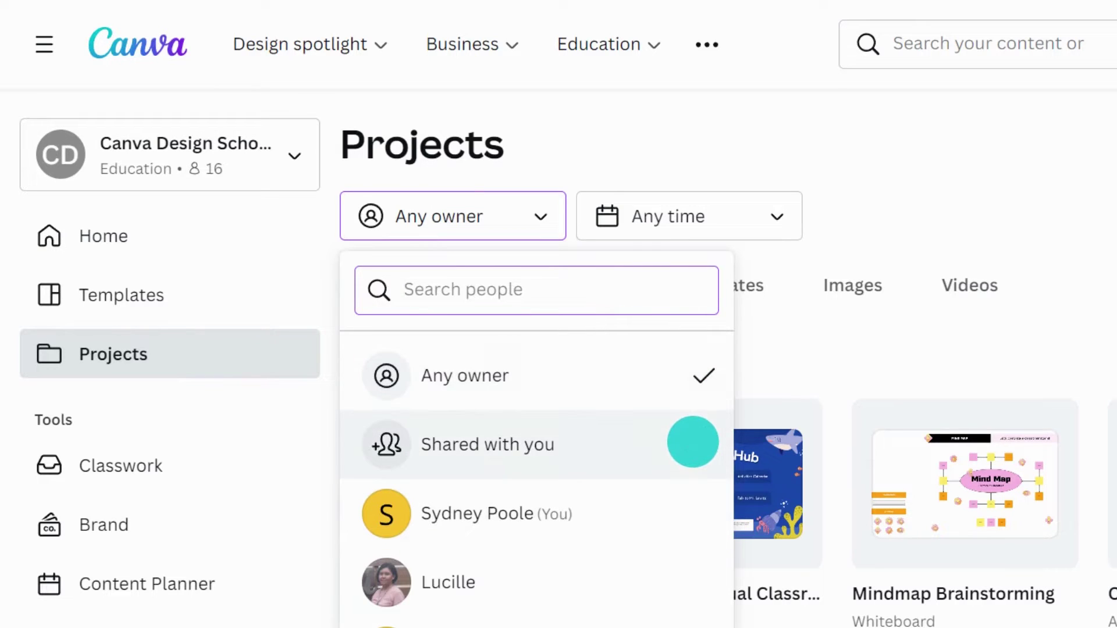
click(902, 212)
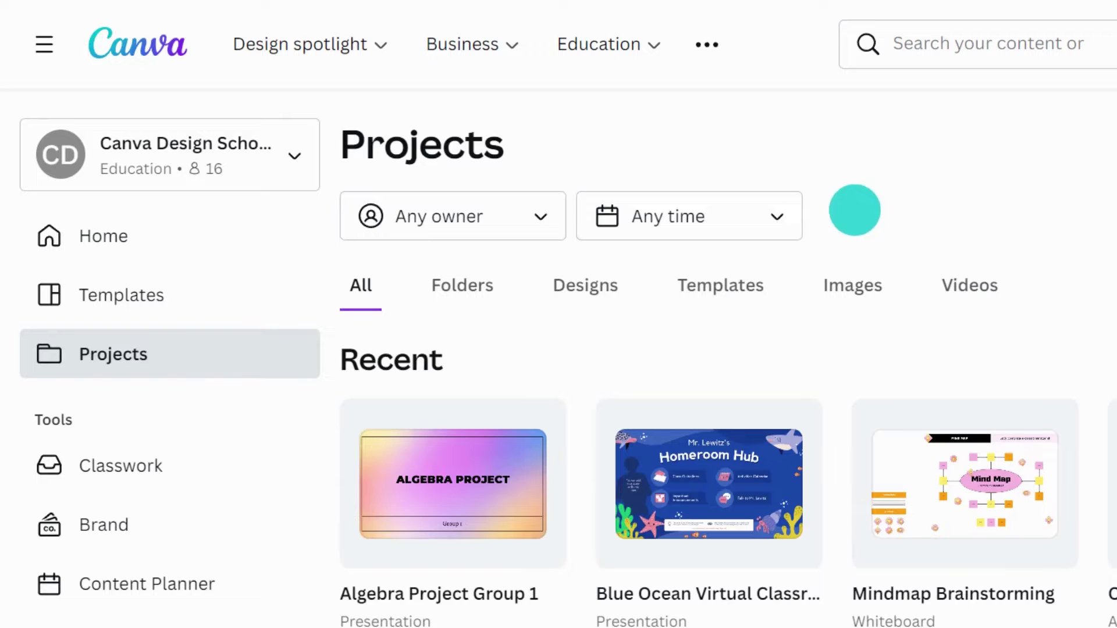
click(768, 216)
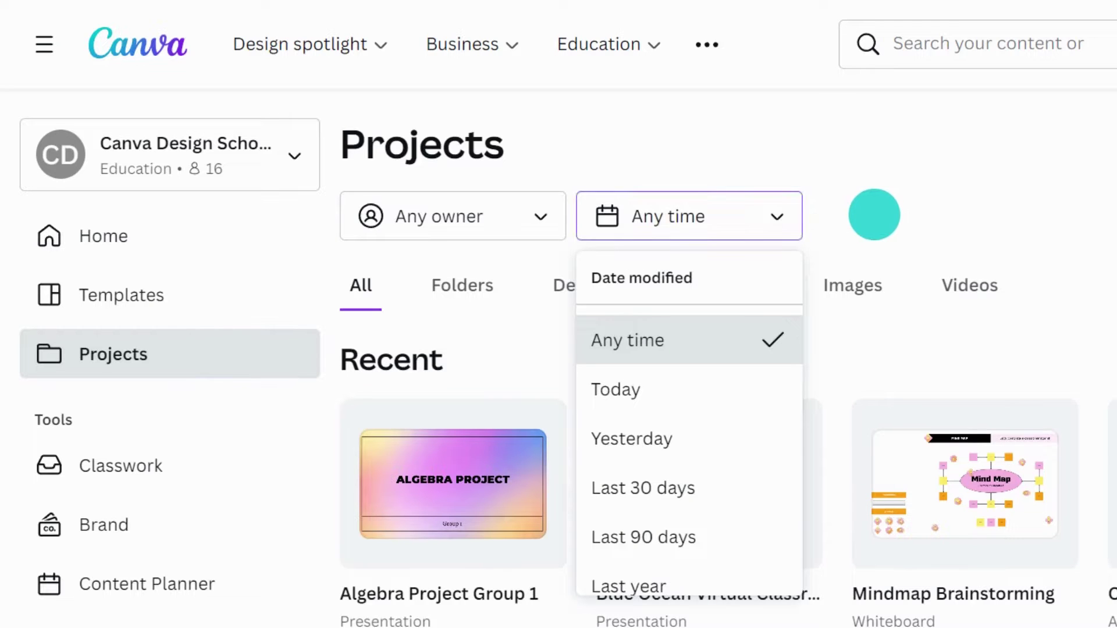
click(867, 217)
scroll(486, 571, down, 3)
click(476, 512)
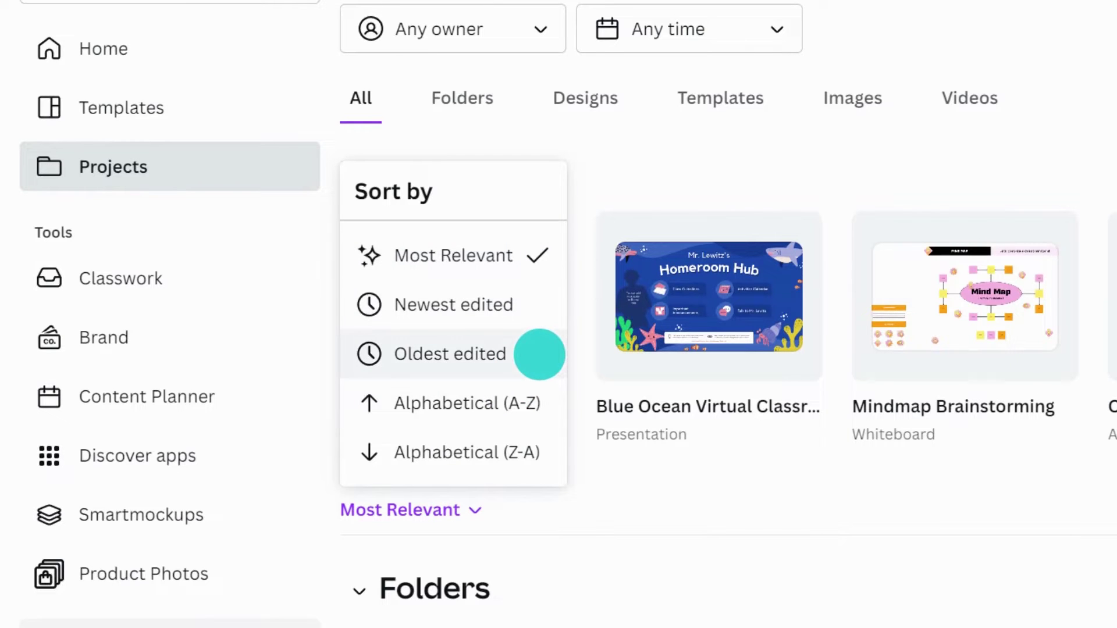
Step: Browse the Folders, Designs, Templates, Images and Videos tabs with the sort order unchanged
click(699, 129)
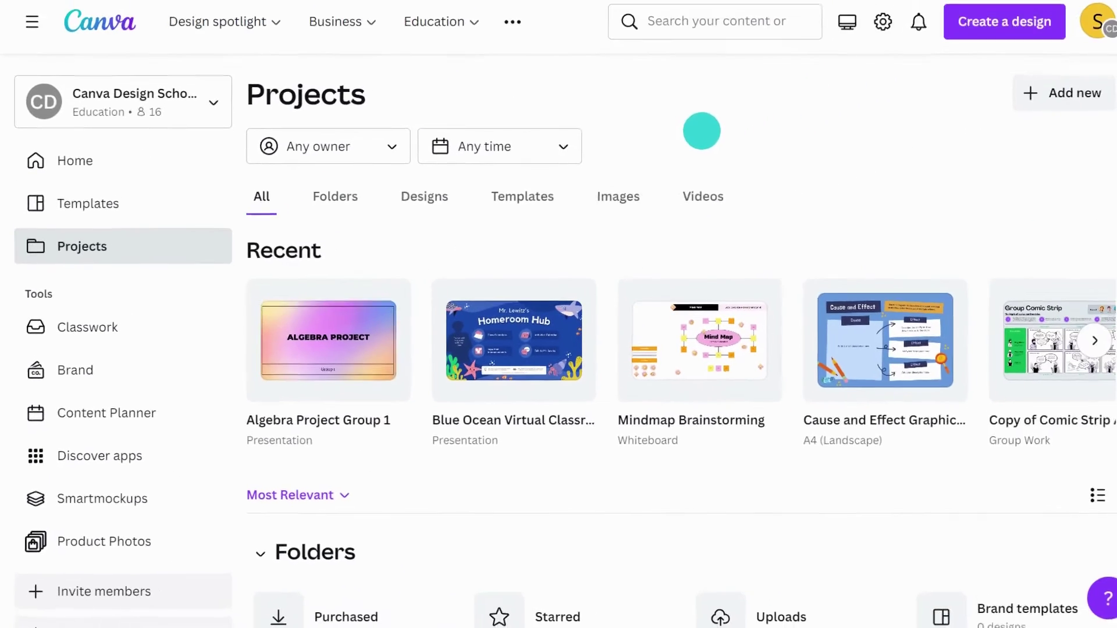
click(328, 203)
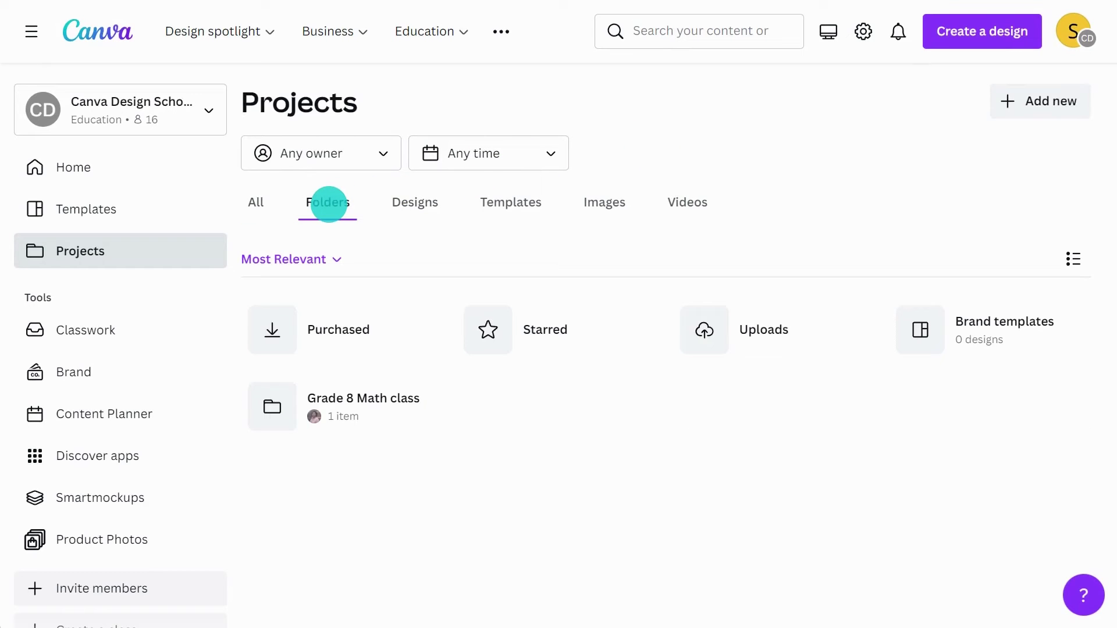
click(413, 202)
click(511, 203)
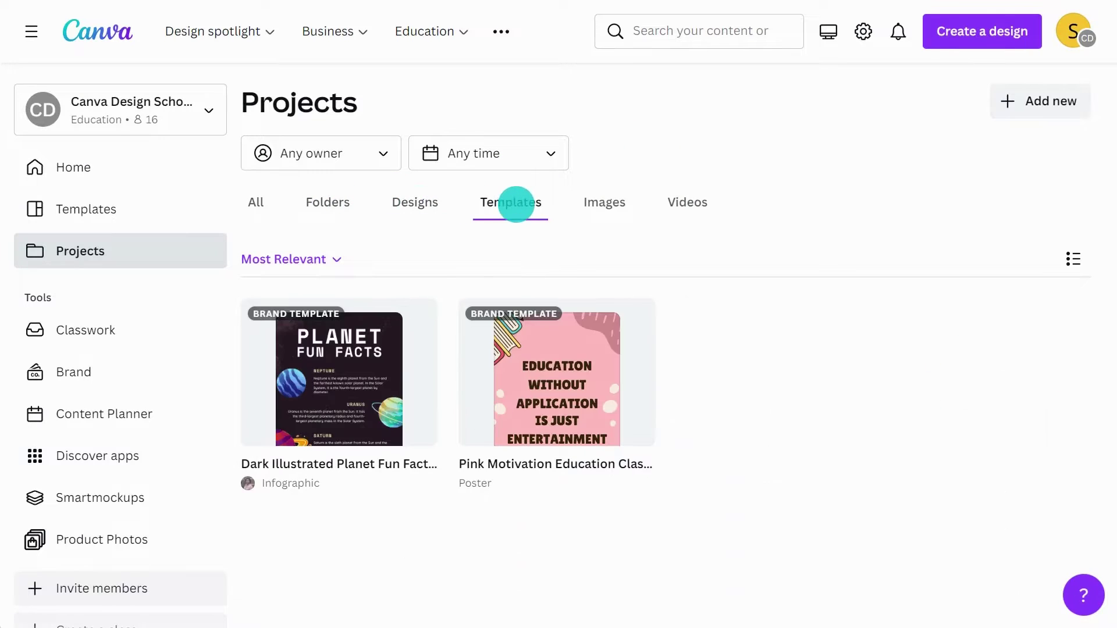
click(606, 204)
click(686, 204)
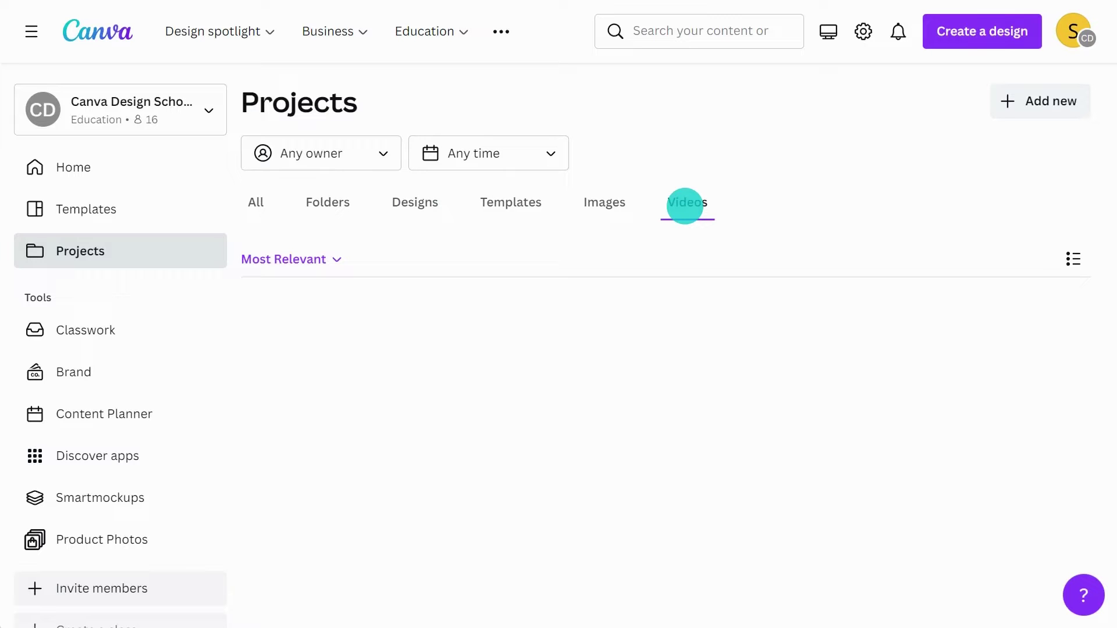
Step: Try the content search, revisit Designs, Images and Videos, and settle on Folders
click(773, 34)
text(planet fun facts)
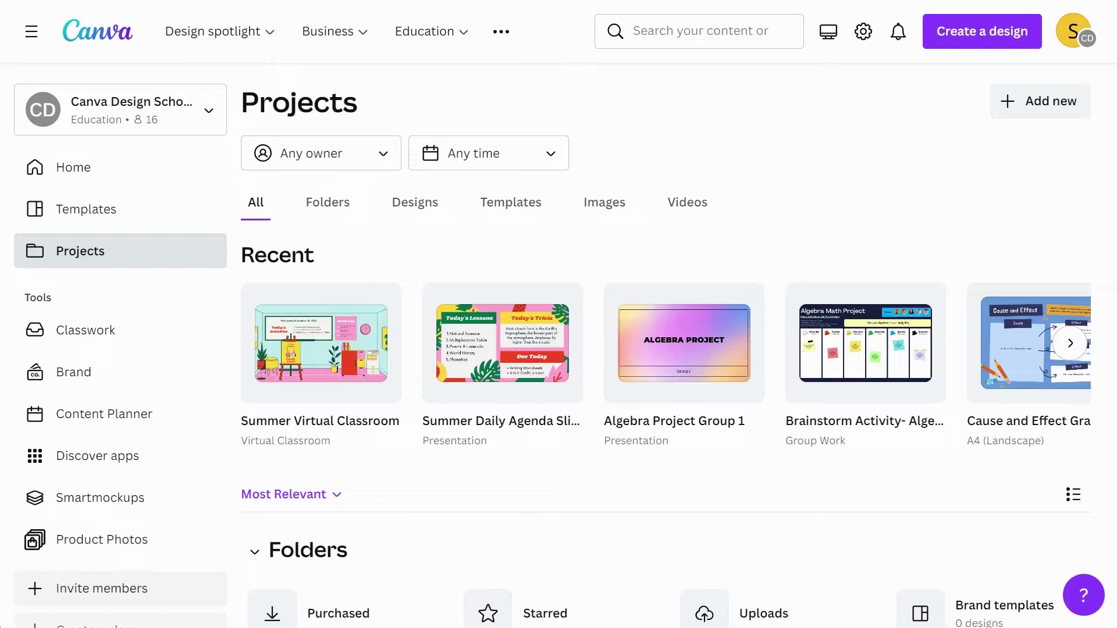
click(415, 204)
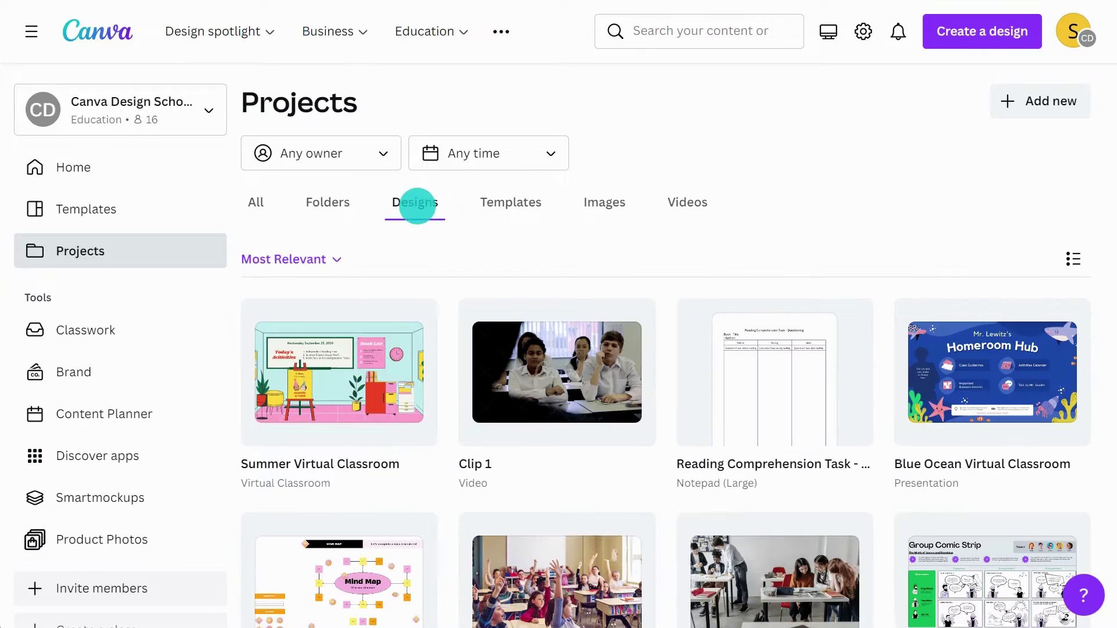
click(598, 203)
click(688, 203)
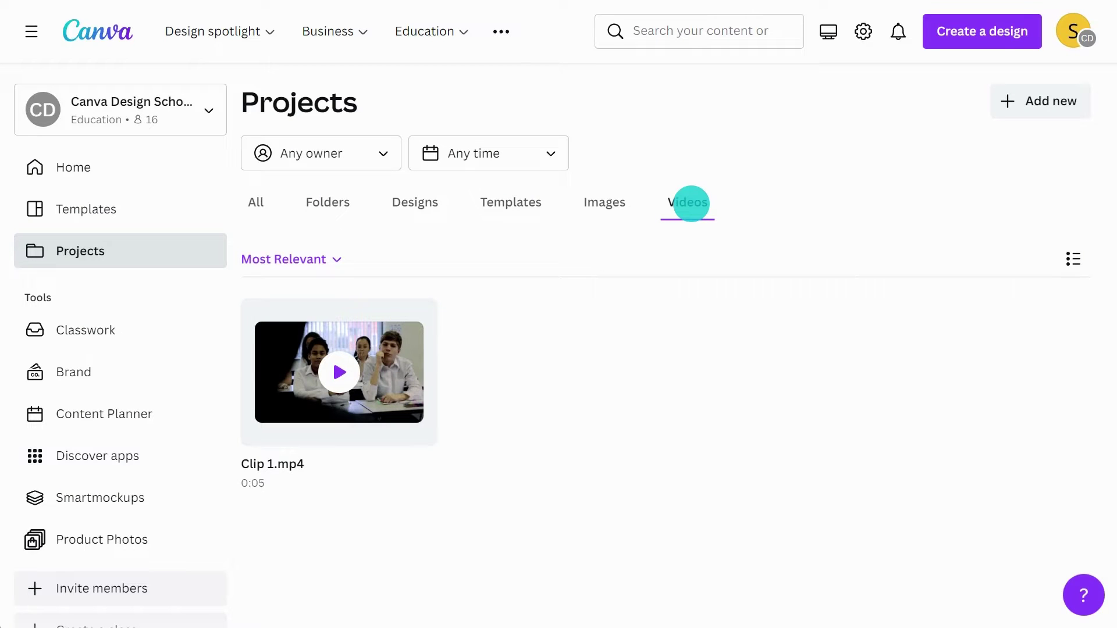
click(339, 202)
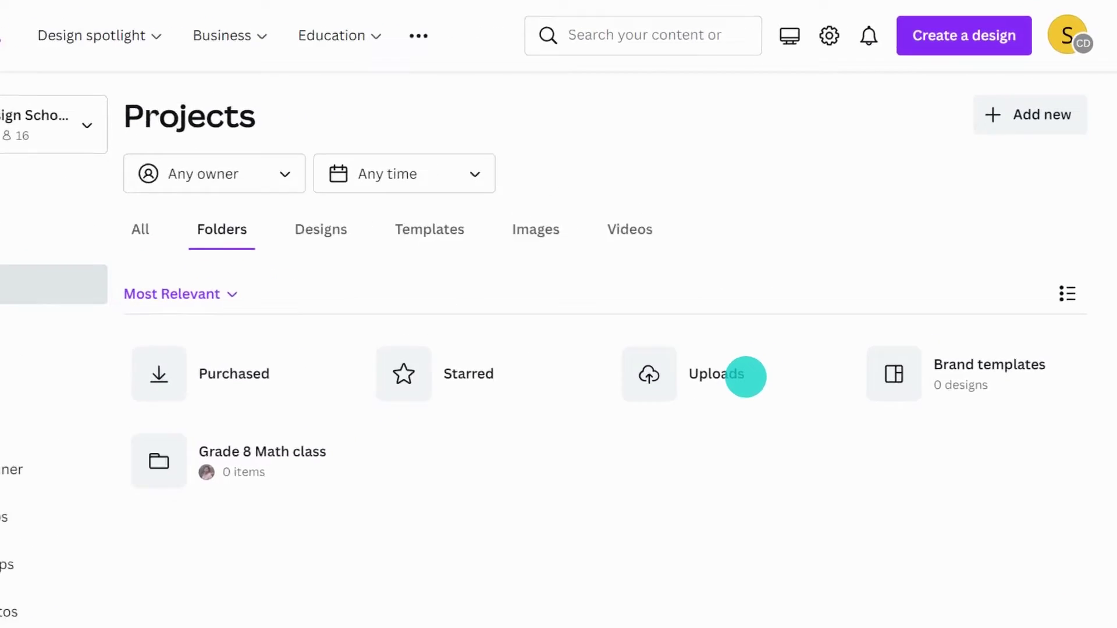
Step: Create a new folder named Daily Documents
click(1046, 102)
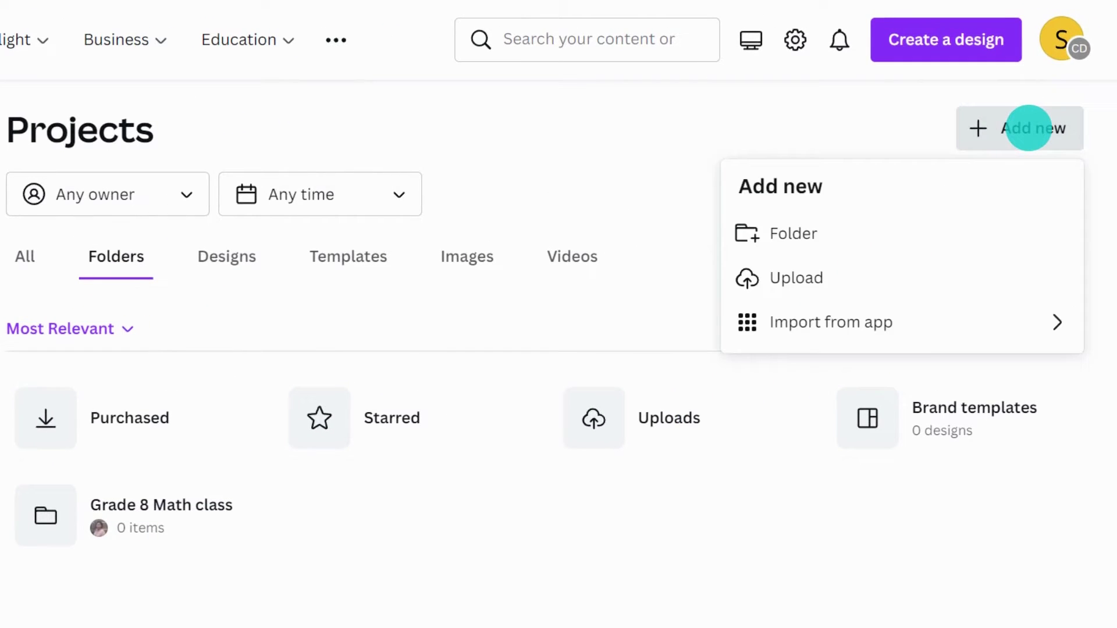
click(960, 229)
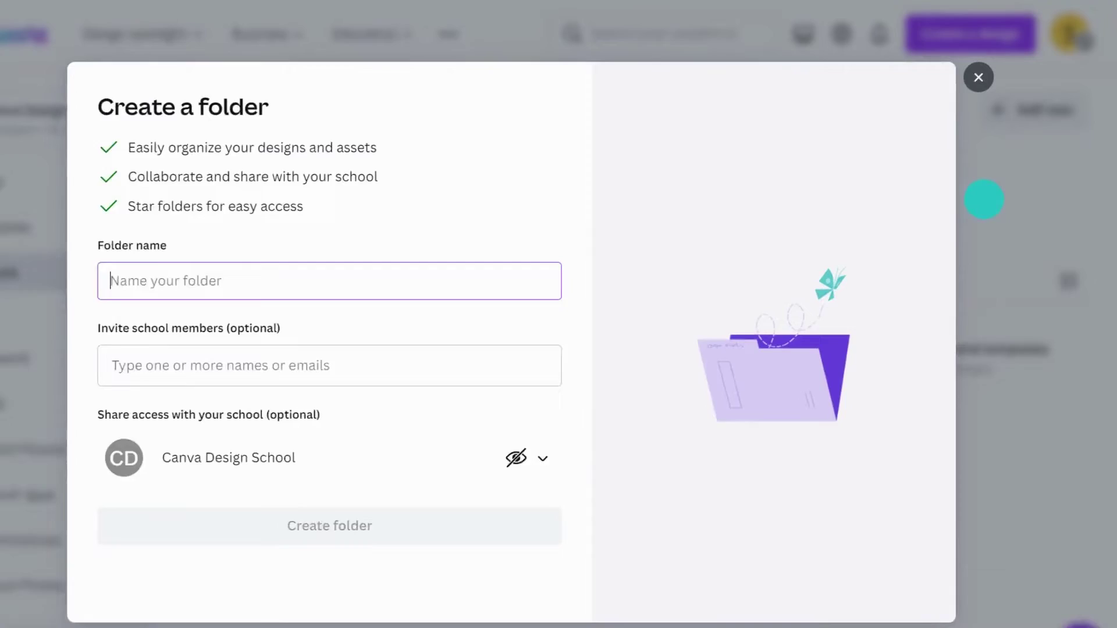
text(Daily Documents)
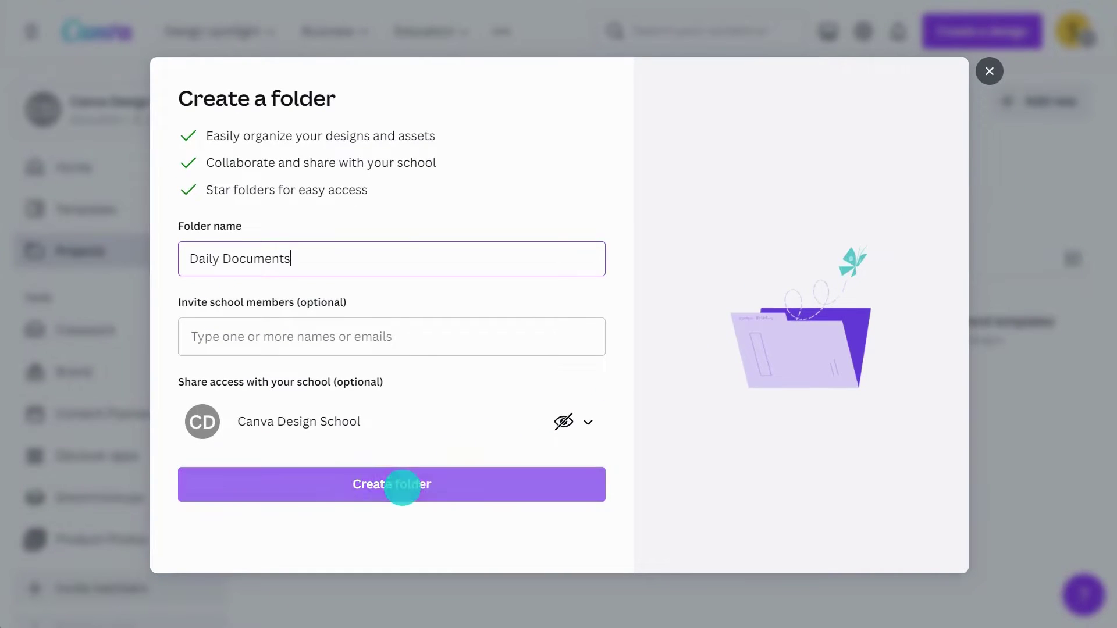
click(401, 485)
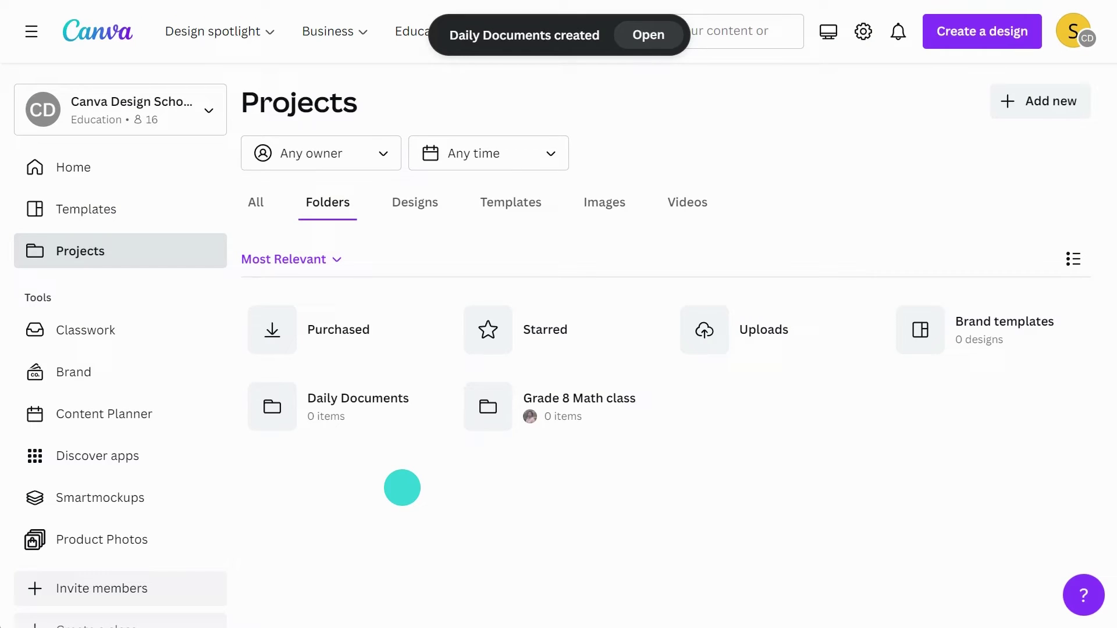
Step: Inside Daily Documents, create a subfolder named Daily Agenda
click(357, 404)
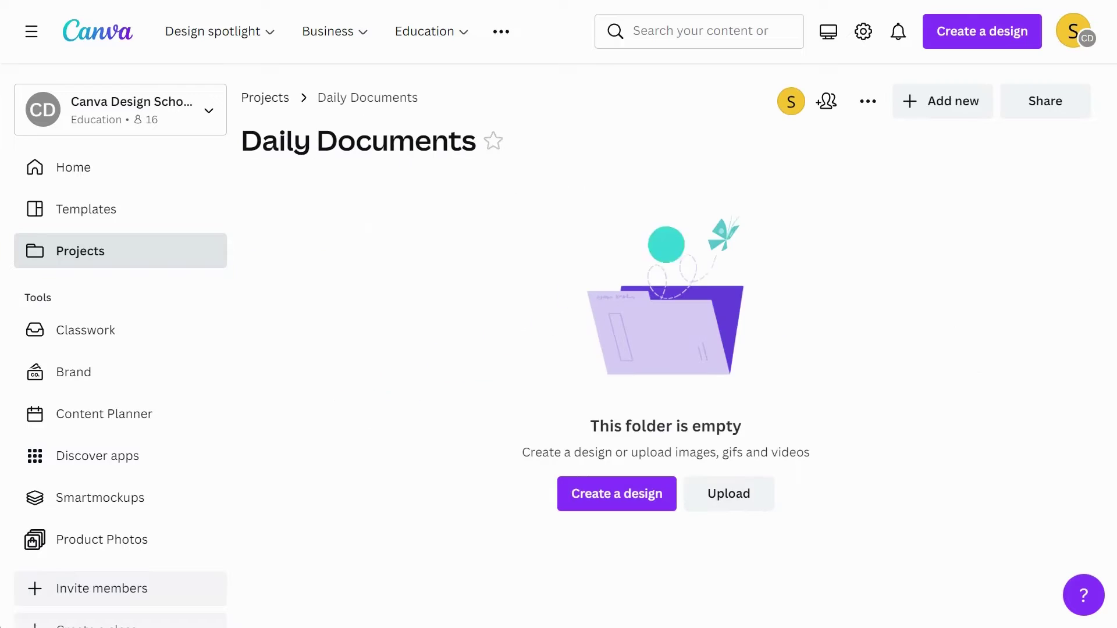
click(939, 100)
click(882, 174)
text(Daily Agenda)
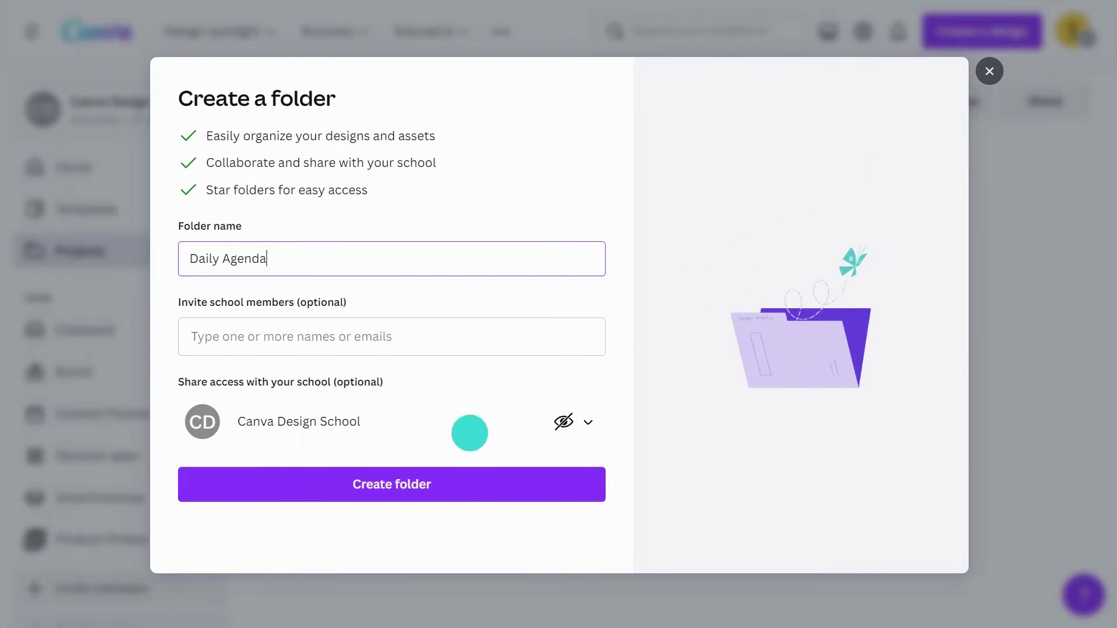
click(399, 481)
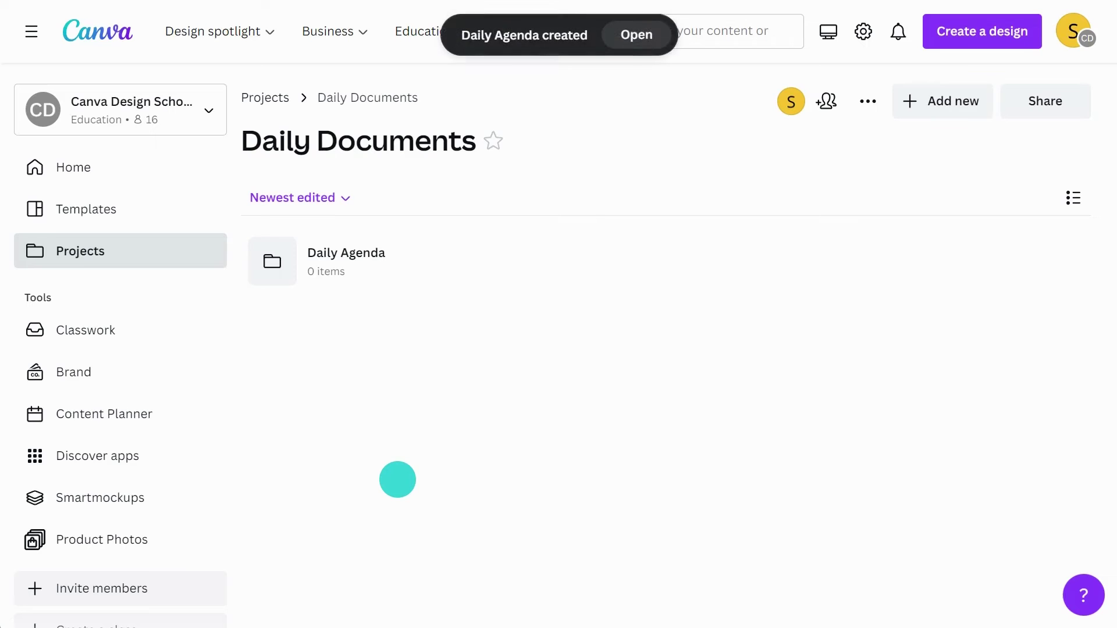
Step: Move Summer Virtual Classroom and Summer Daily Agenda Slide into Daily Agenda, then open that folder
click(123, 252)
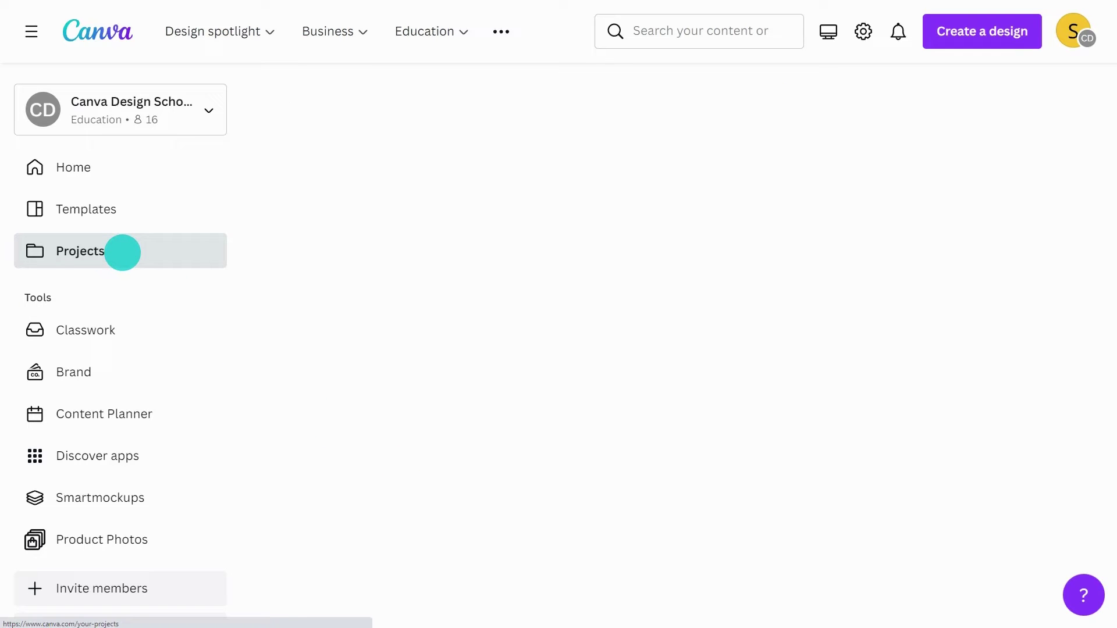
click(257, 301)
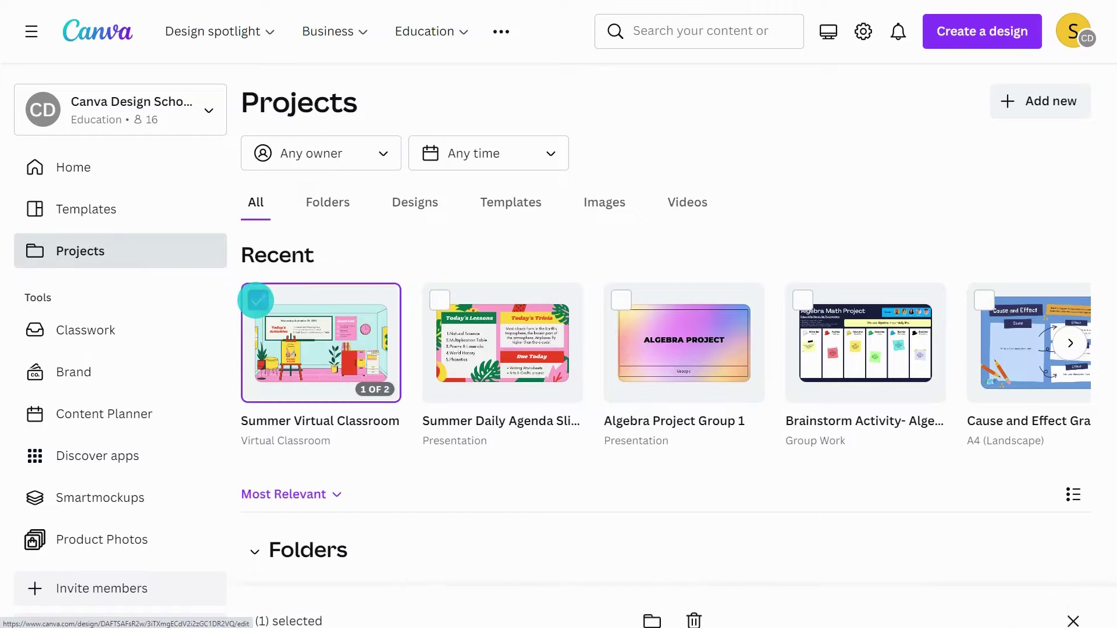
click(439, 301)
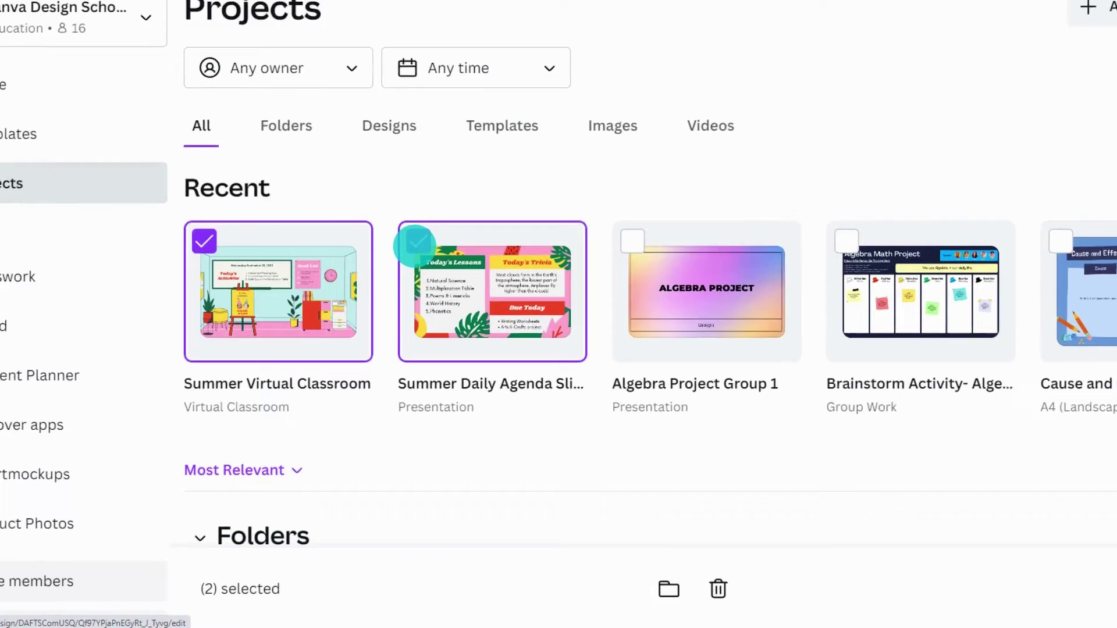
click(674, 586)
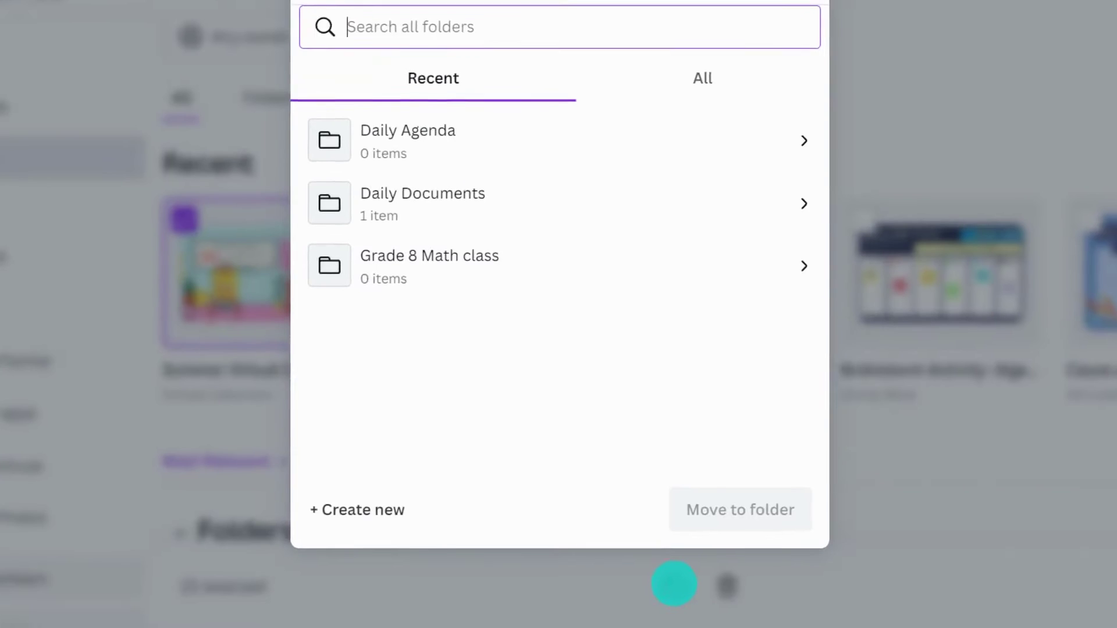
click(620, 241)
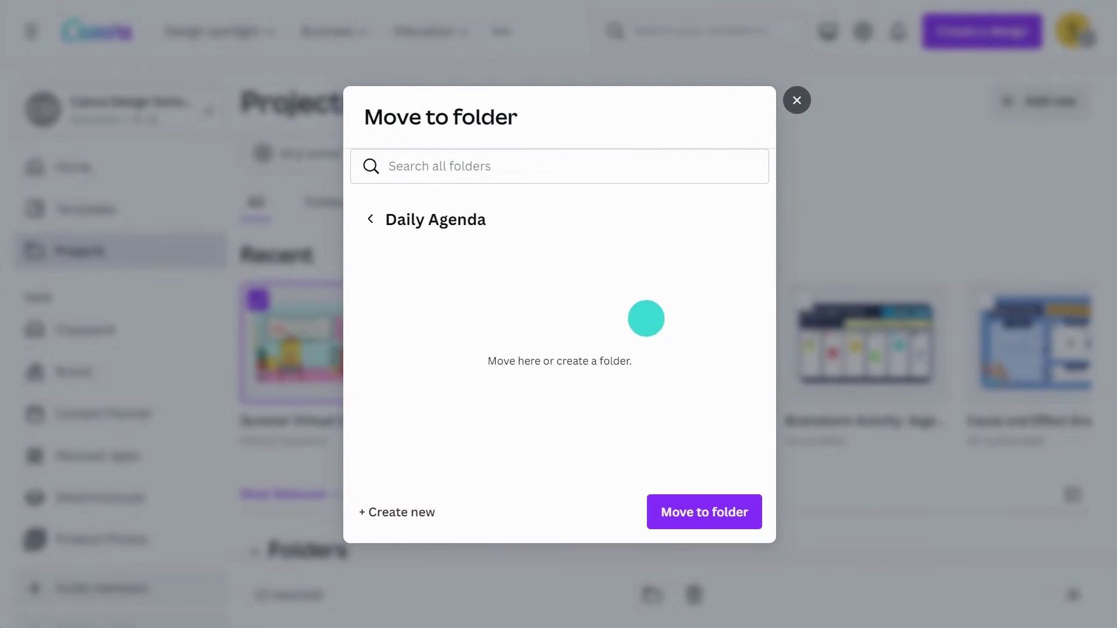
click(710, 508)
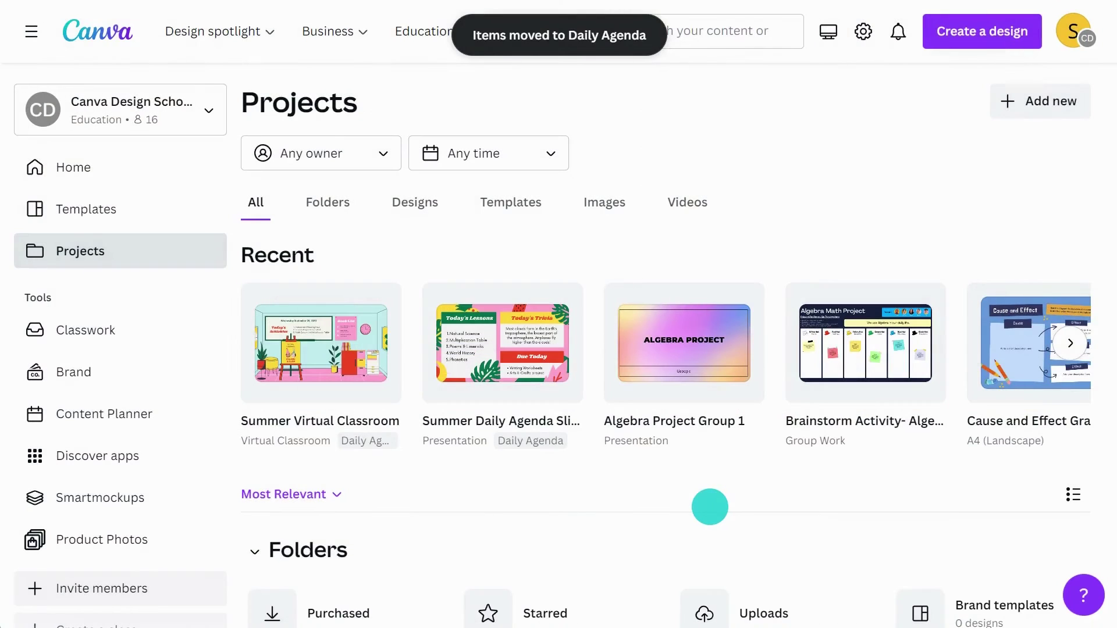
click(327, 202)
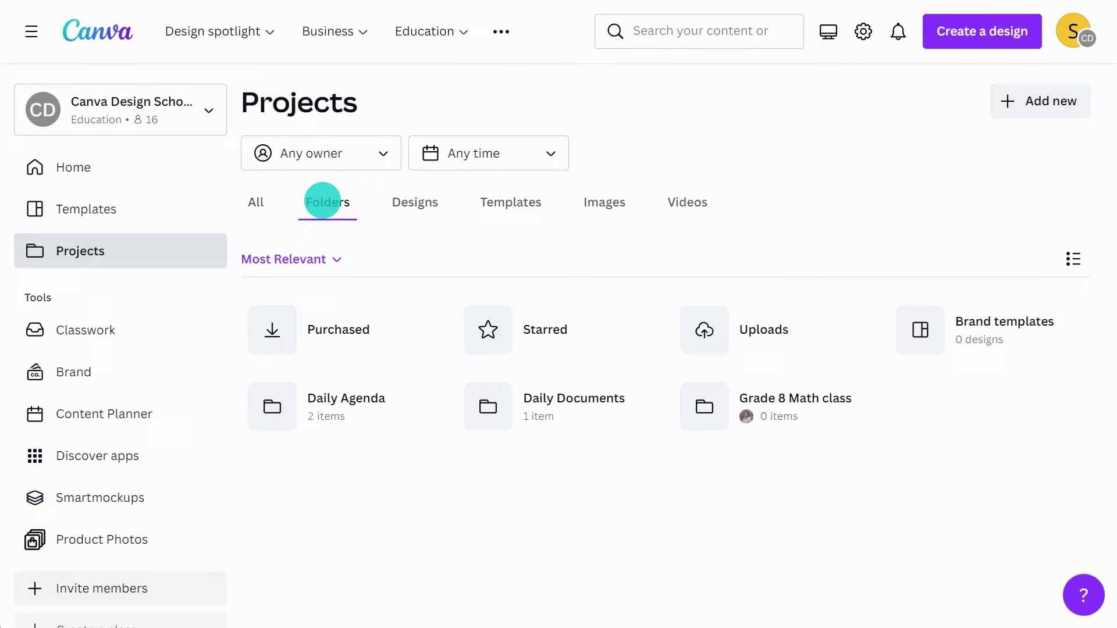
click(361, 404)
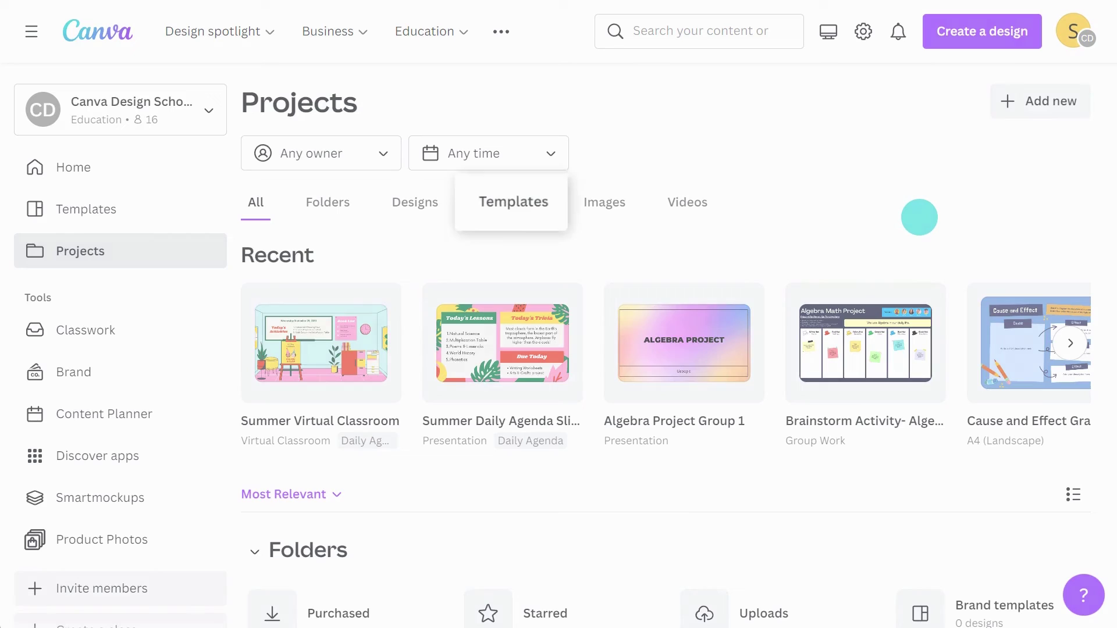
Step: Show the Templates tab to find the Orange Yellow School Supplies syllabus
click(513, 206)
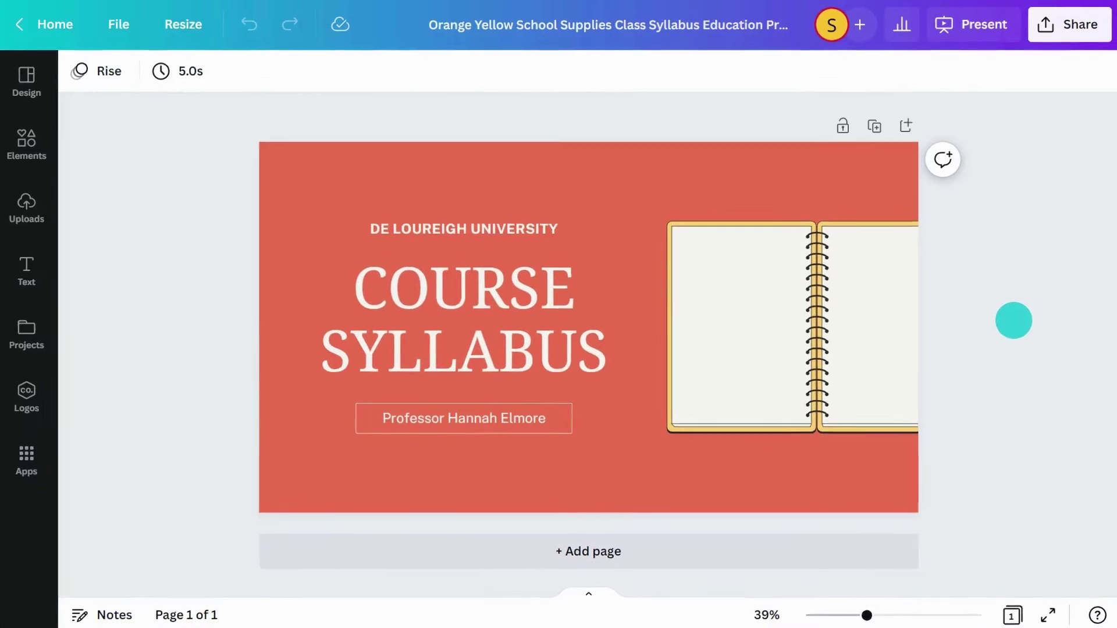
Step: Share the syllabus as a brand template, add it to Planning Documents, and publish it
click(1070, 24)
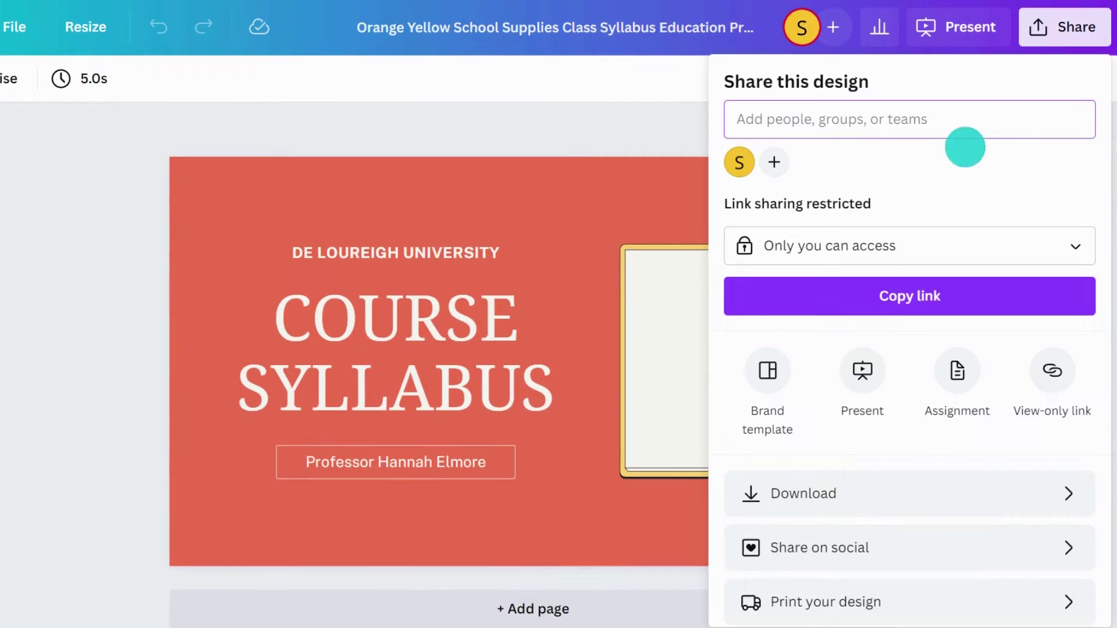
click(770, 370)
click(1025, 191)
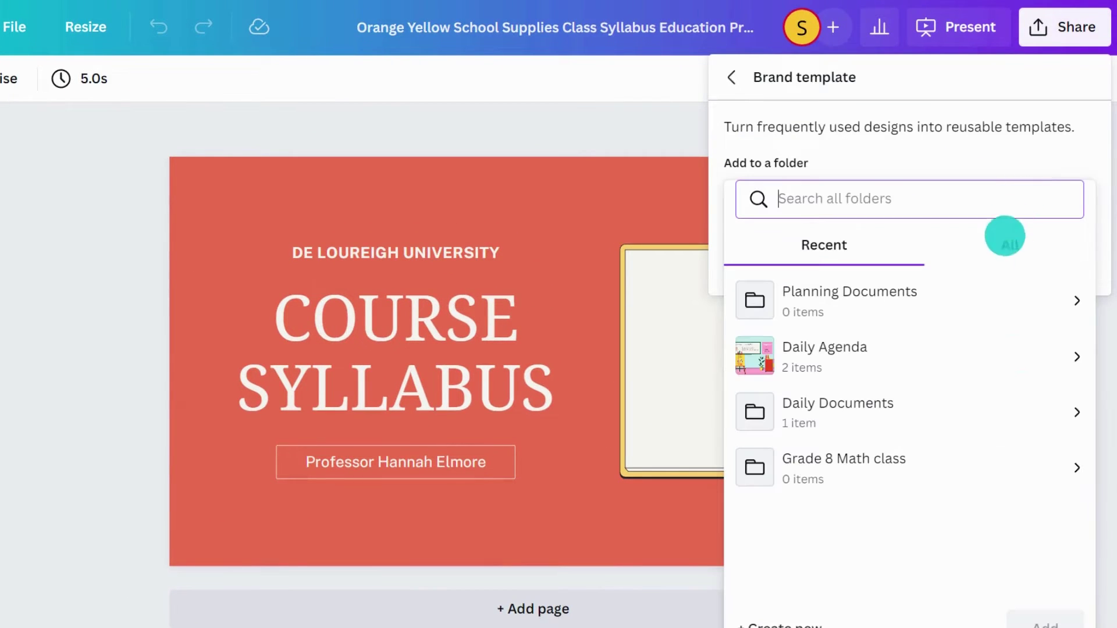
click(972, 299)
click(1045, 582)
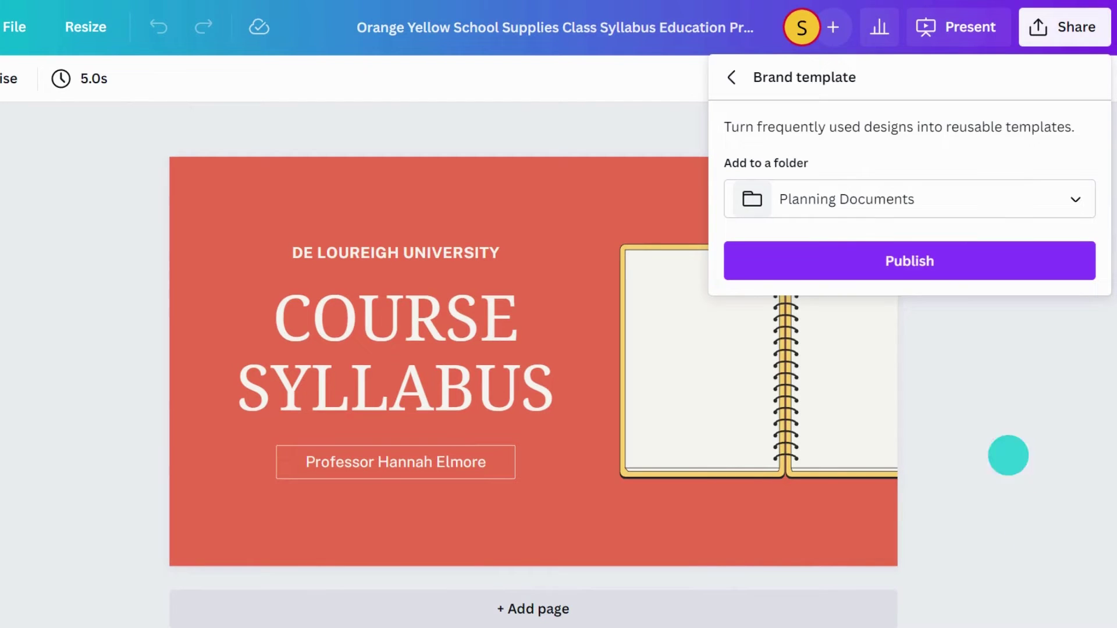
click(955, 263)
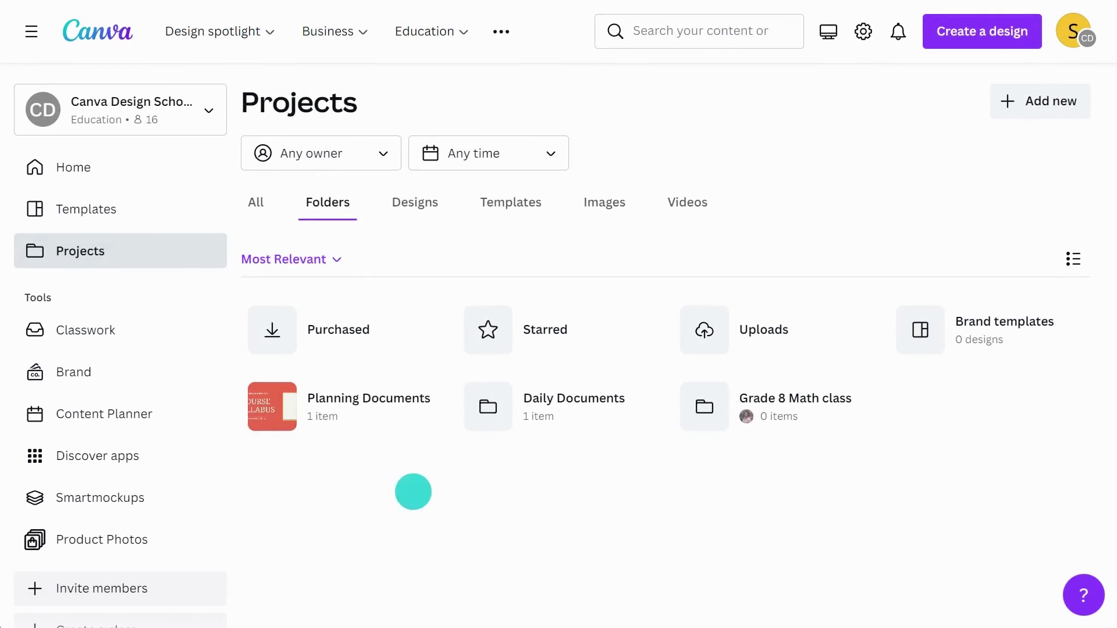
Step: Check the Planning Documents folder, then return to the Projects Templates tab for Semester One
click(367, 409)
click(156, 253)
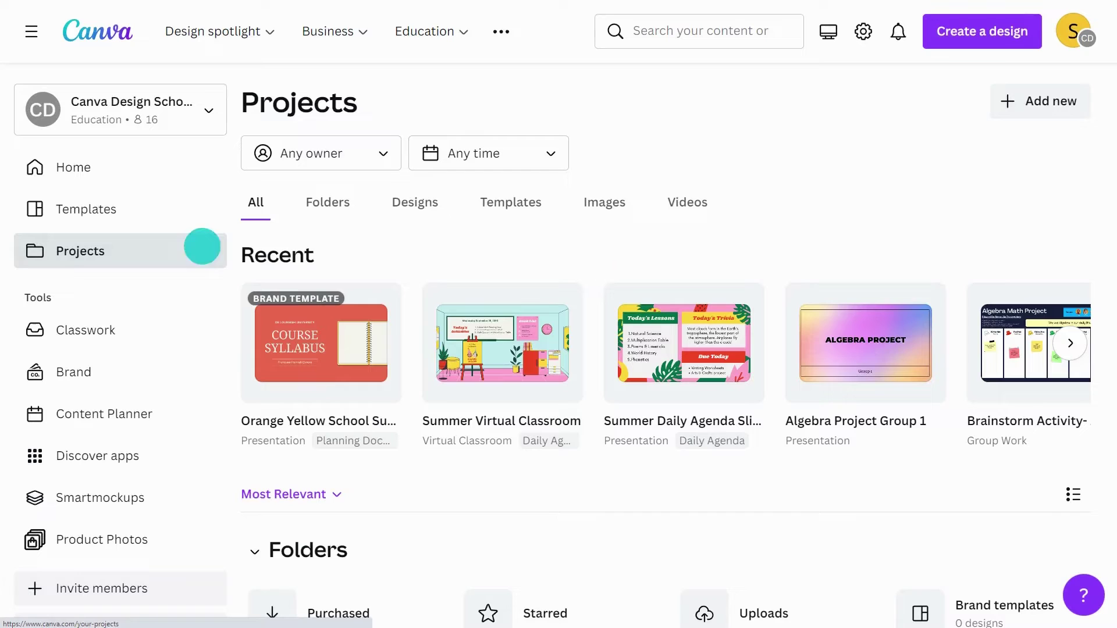
click(502, 203)
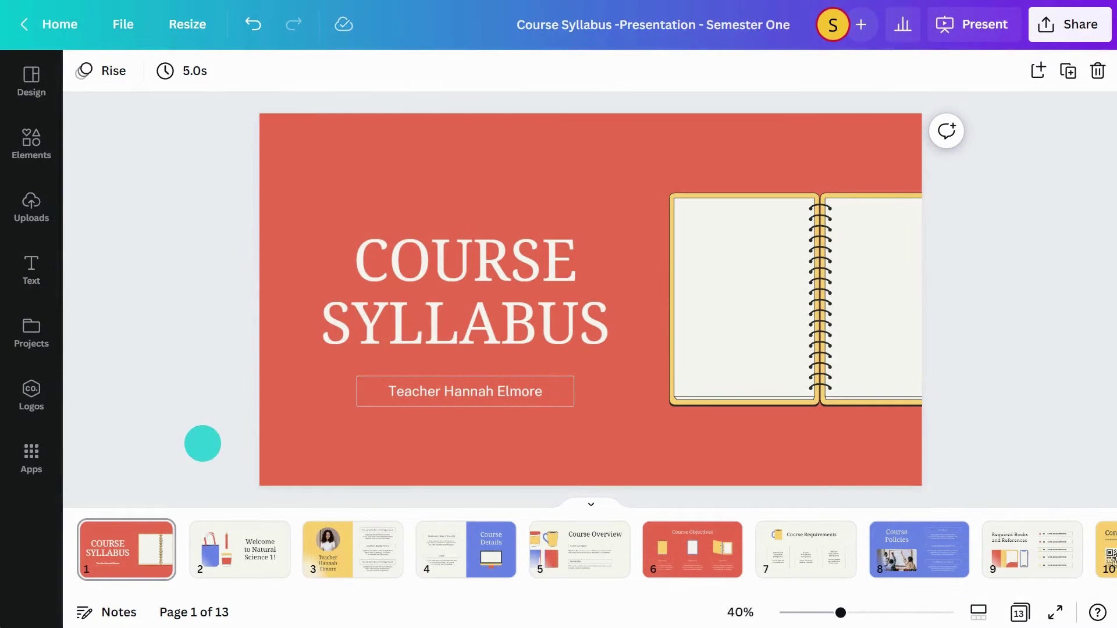
Step: In the Projects side panel, browse designs, folders and uploads, and search for 'logo'
click(33, 333)
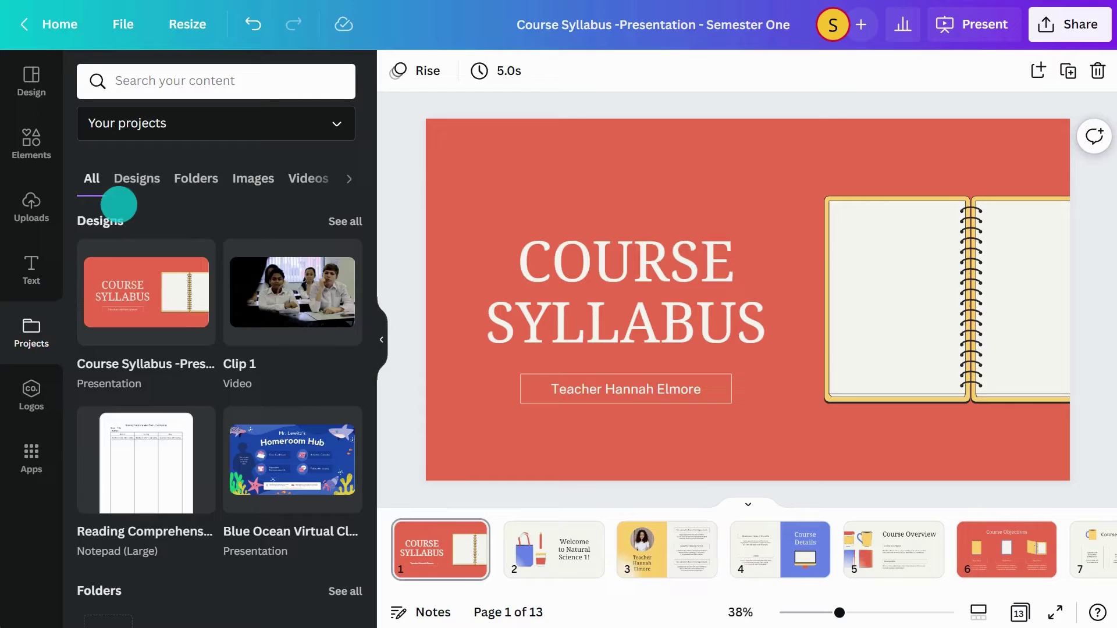
click(135, 178)
click(196, 178)
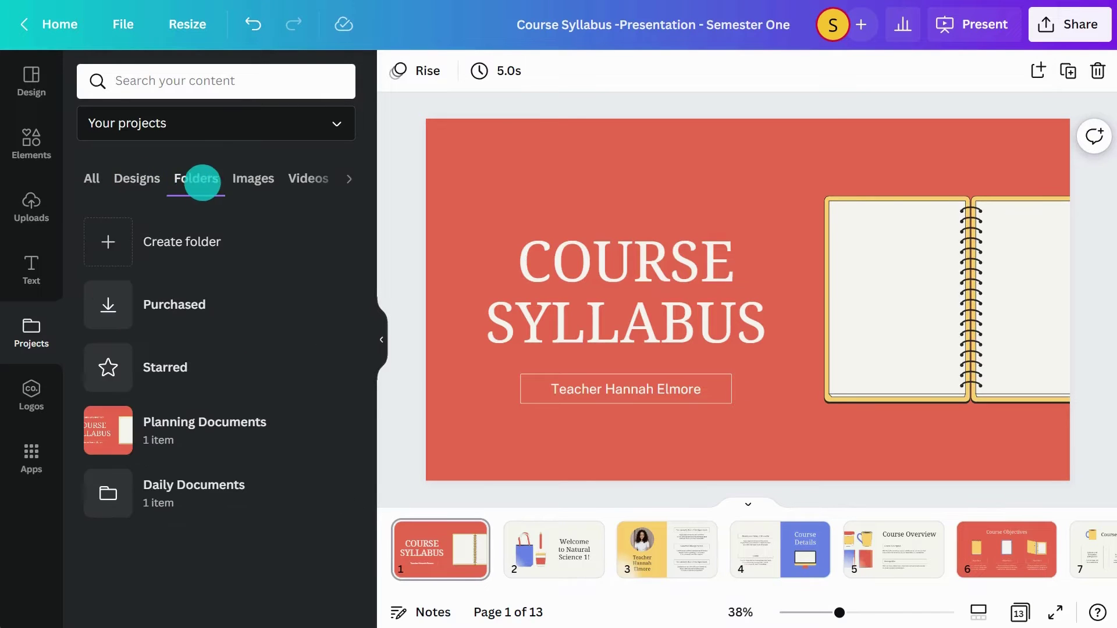
click(243, 179)
text(logo)
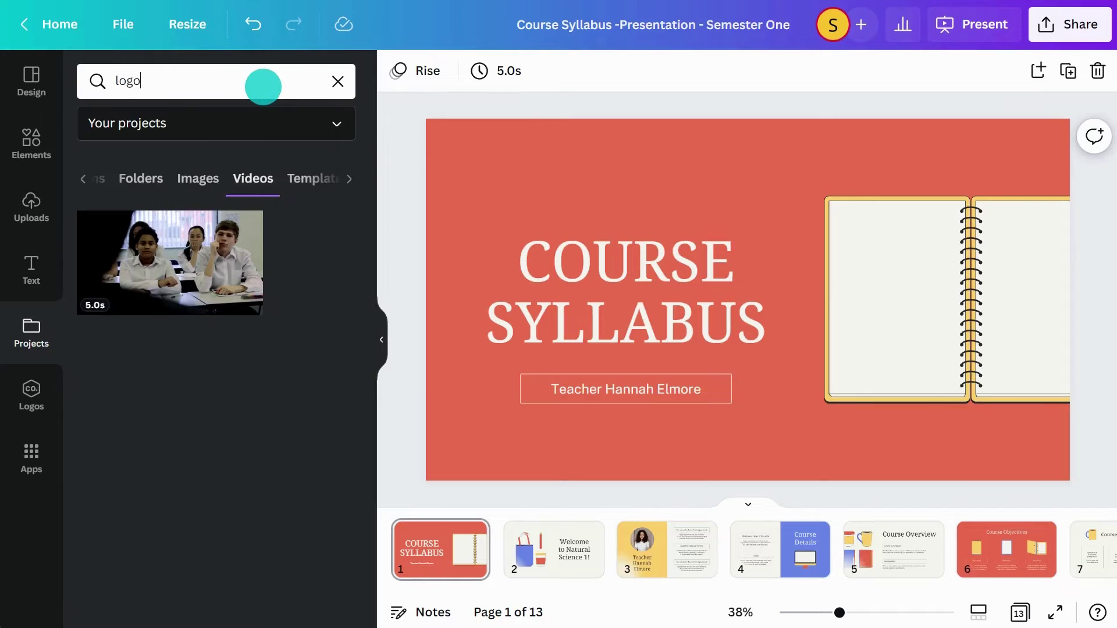
key(Return)
Step: Insert the academy logo, resize it and place it at the title slide's top-left
click(126, 221)
drag(847, 399, 752, 307)
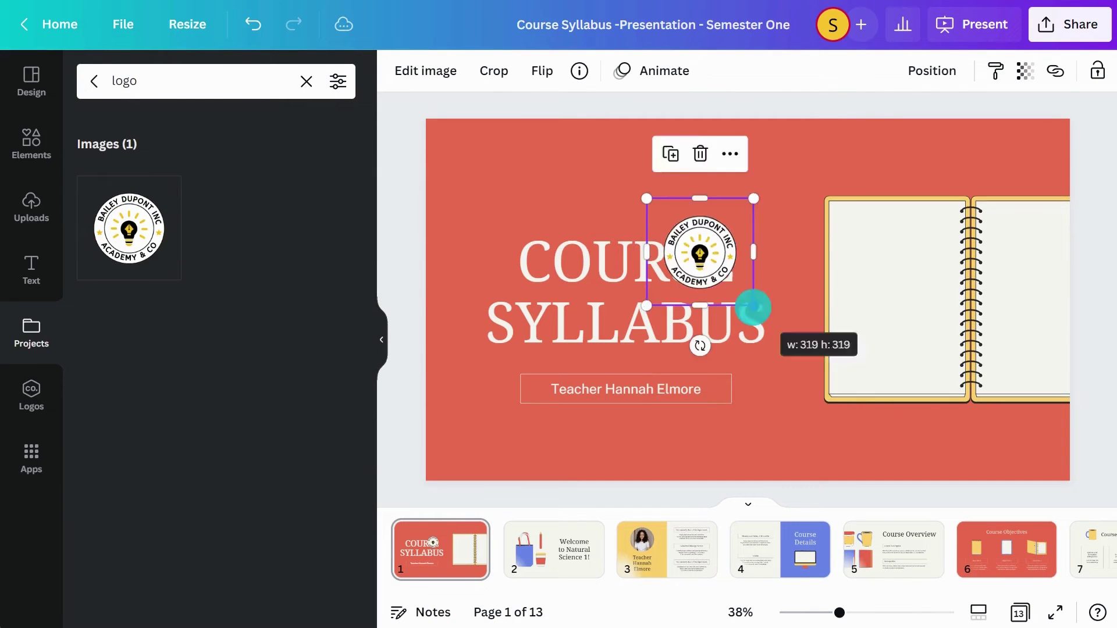
drag(699, 254, 501, 182)
click(93, 80)
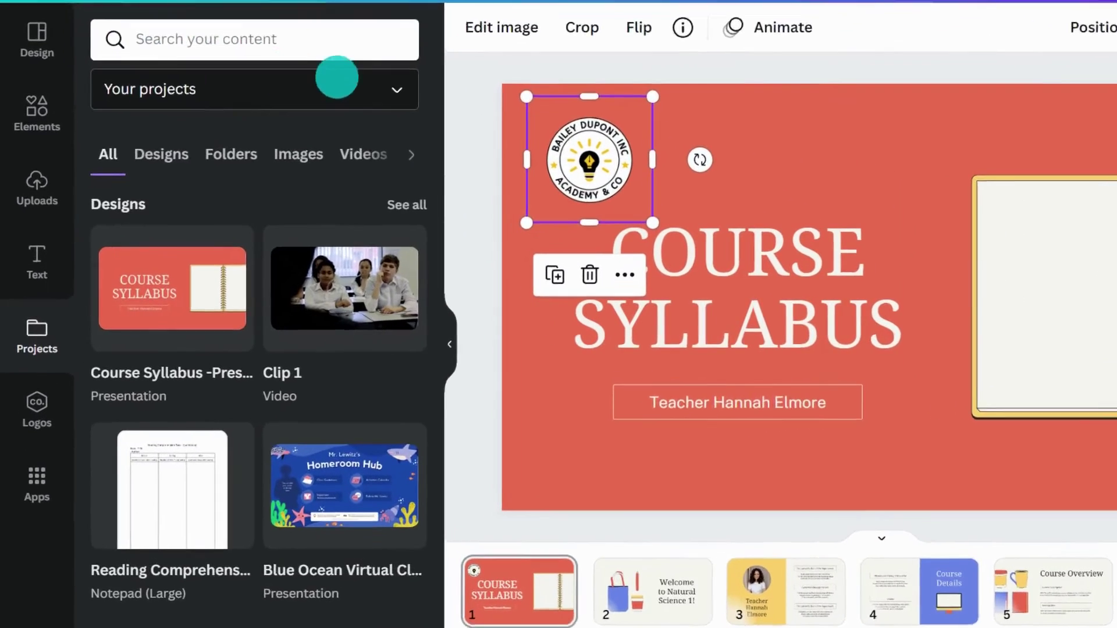
click(401, 89)
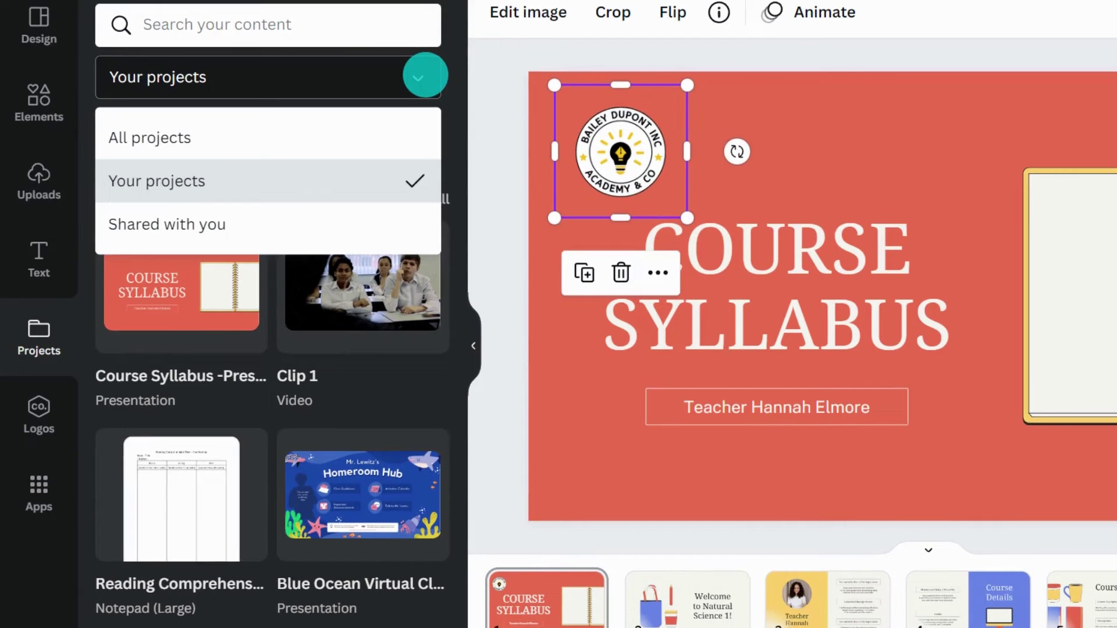
Step: Review the Course Syllabus pages, then append ' - Presentation - Semester One' to the title
click(425, 76)
click(249, 244)
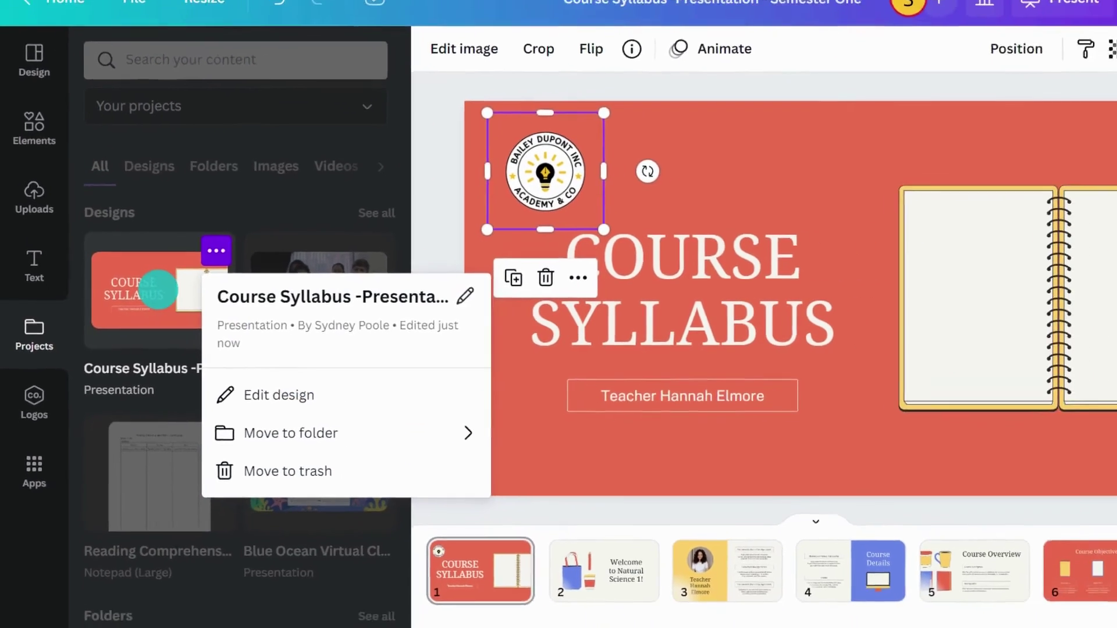
click(153, 288)
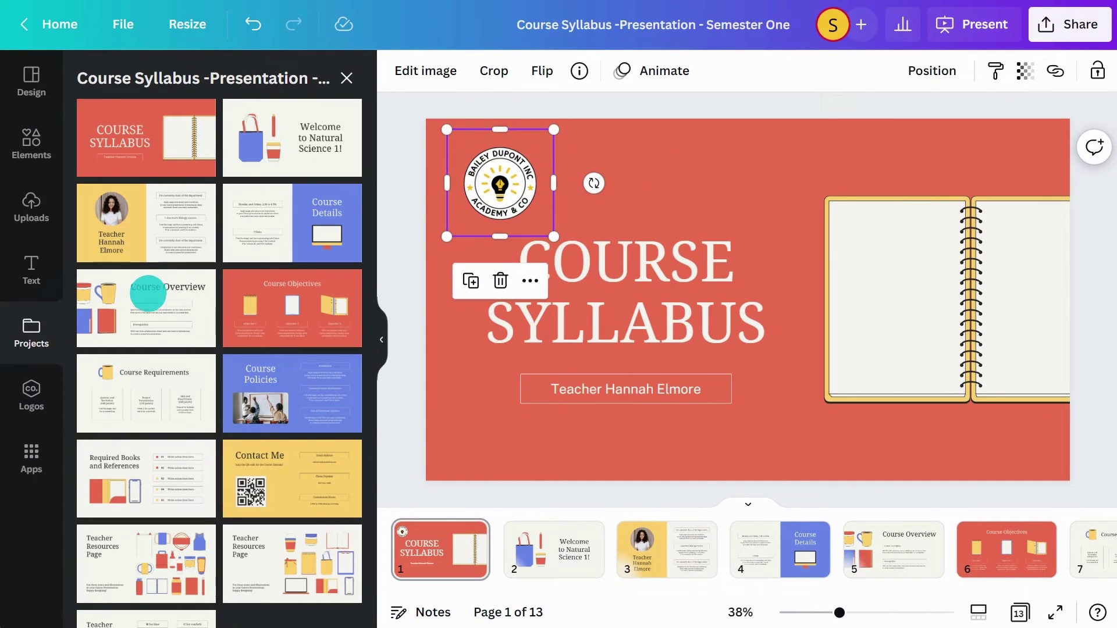
click(293, 379)
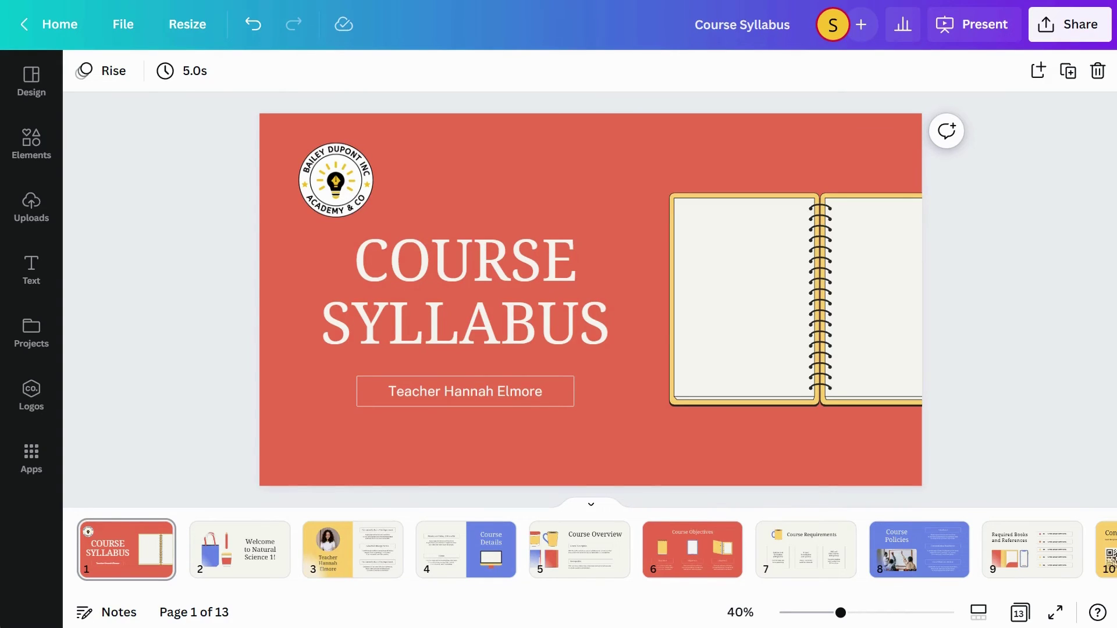
click(777, 25)
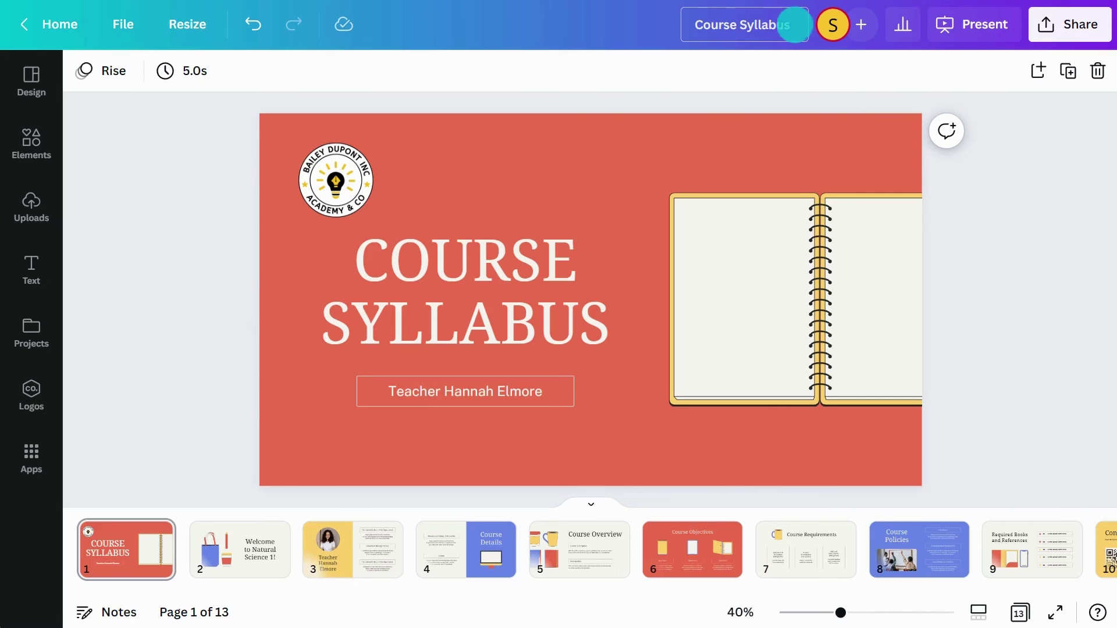
text( - Presentation - Seme)
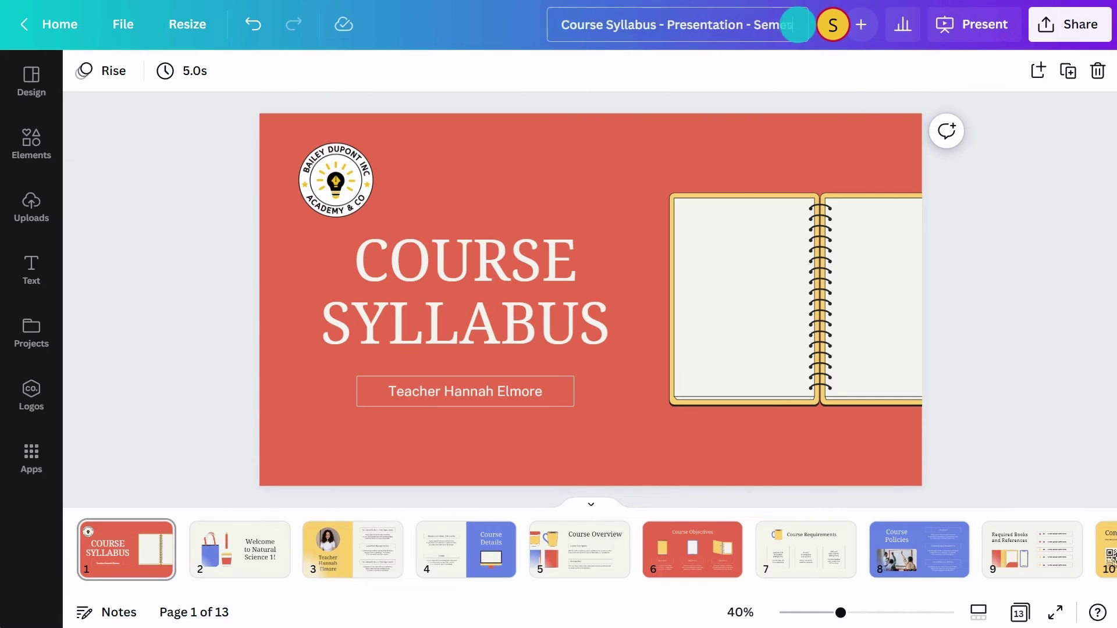
text(ster One)
Step: Under File > Save to folder, create a new Lesson Resources folder
click(122, 24)
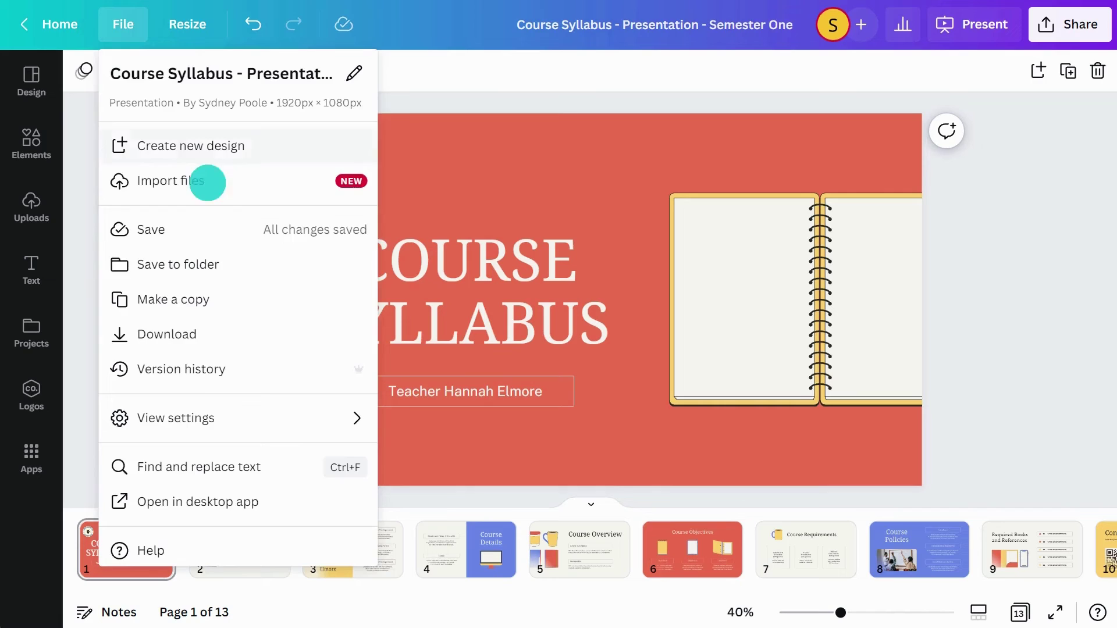
click(248, 260)
scroll(249, 261, down, 2)
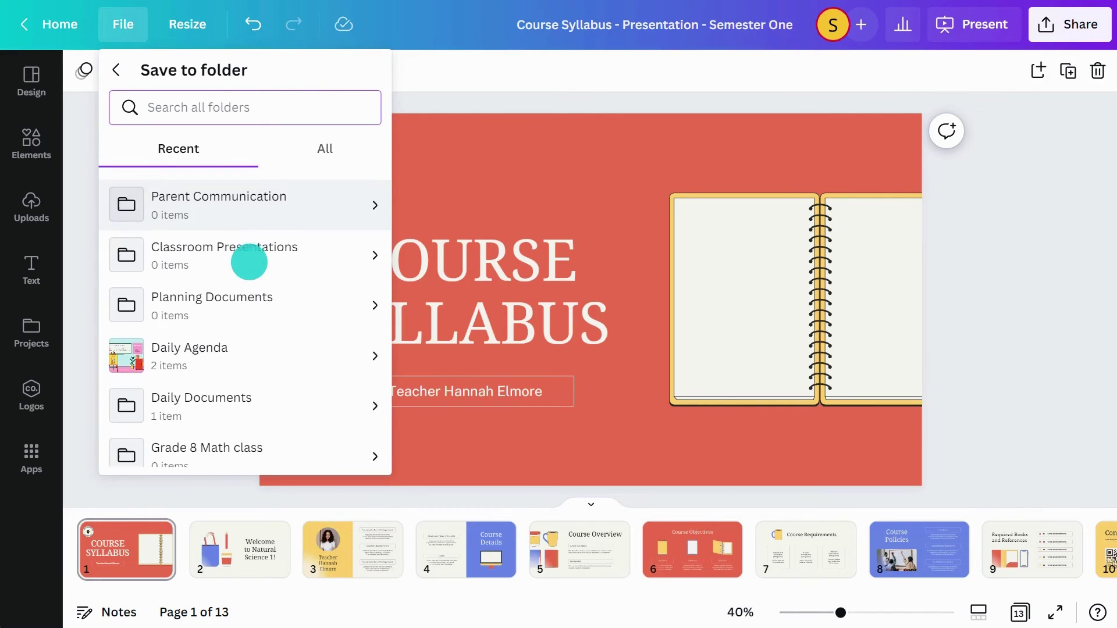
scroll(249, 261, down, 1)
click(171, 443)
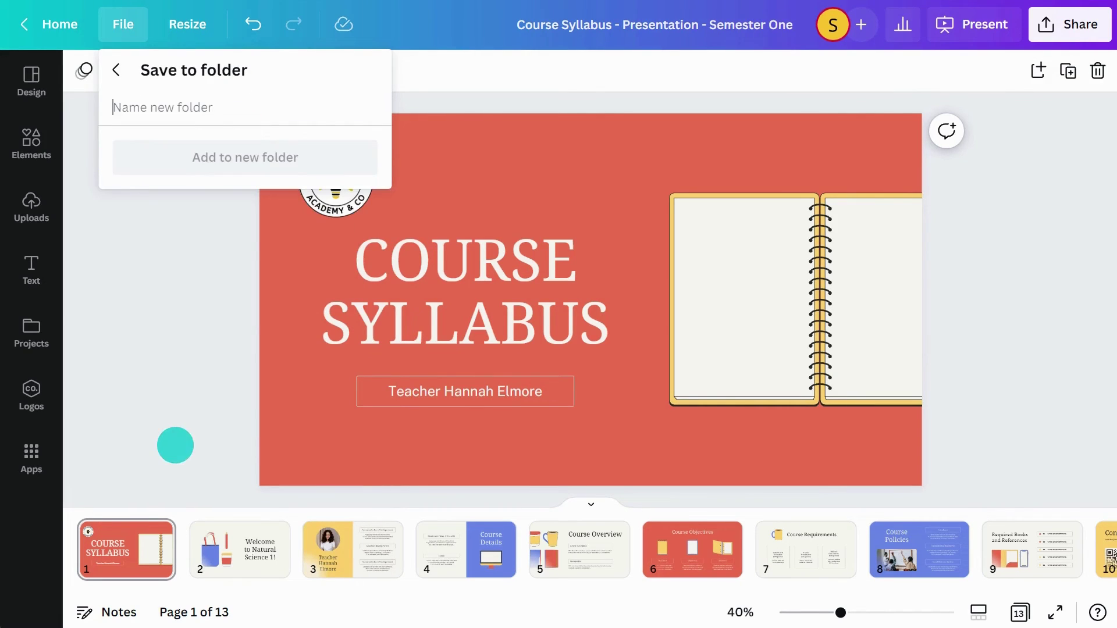
click(116, 69)
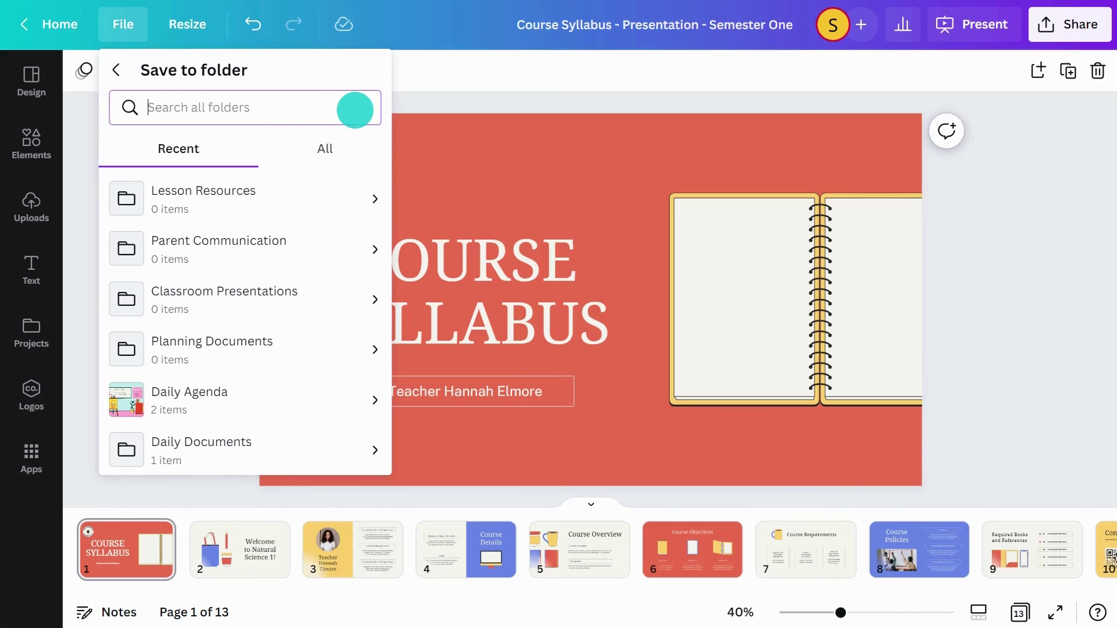
text(planning documents)
Step: Save the presentation into Planning Documents and close the File menu
click(355, 108)
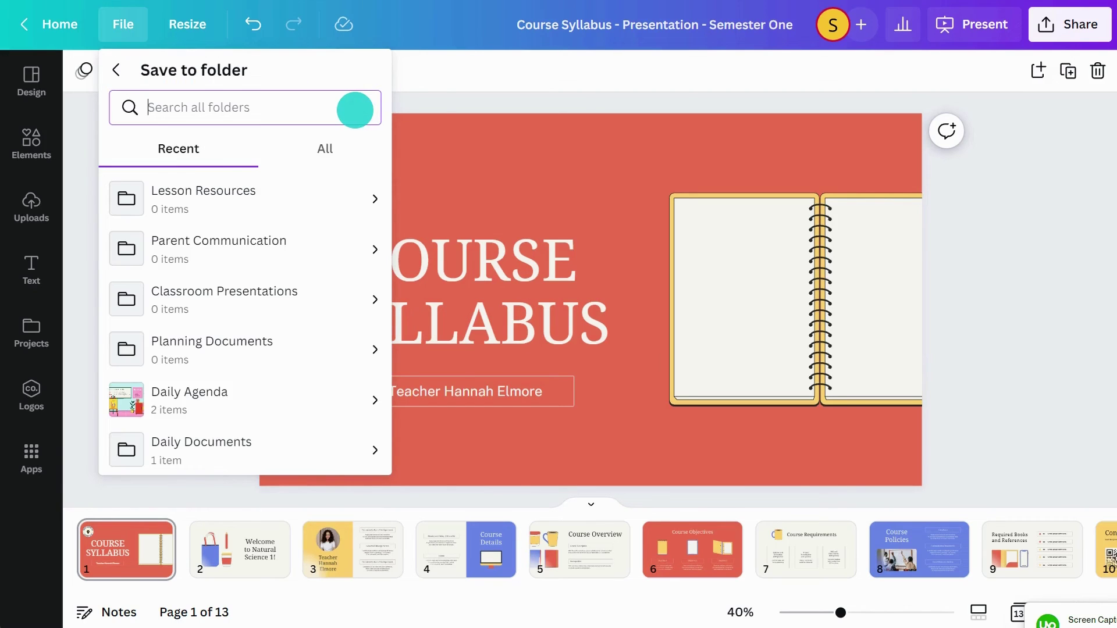
scroll(356, 229, down, 1)
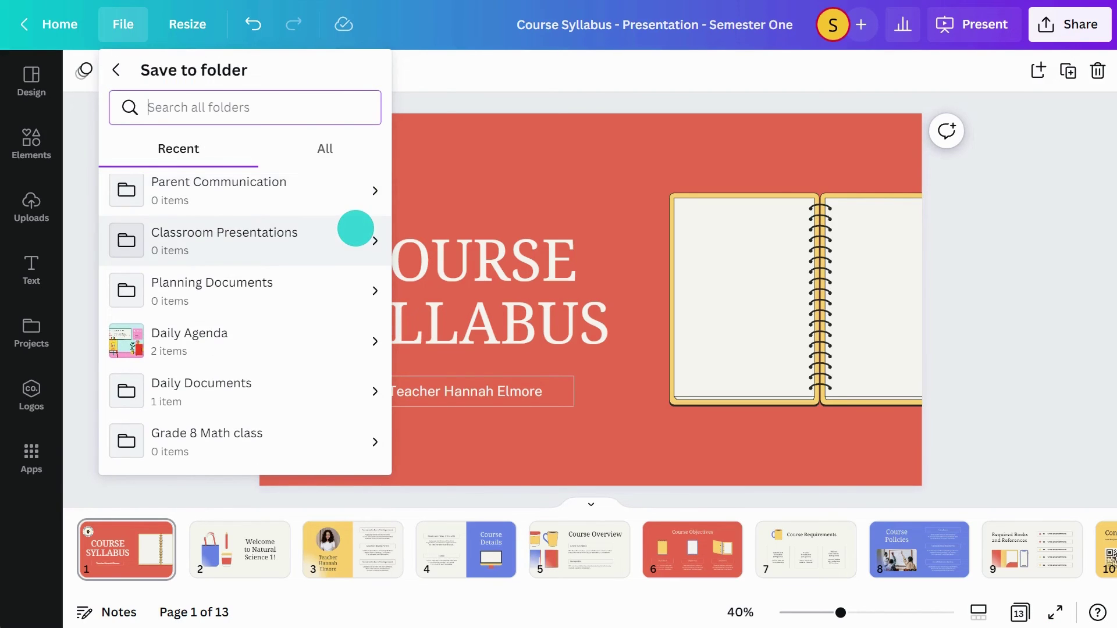
click(274, 289)
click(342, 451)
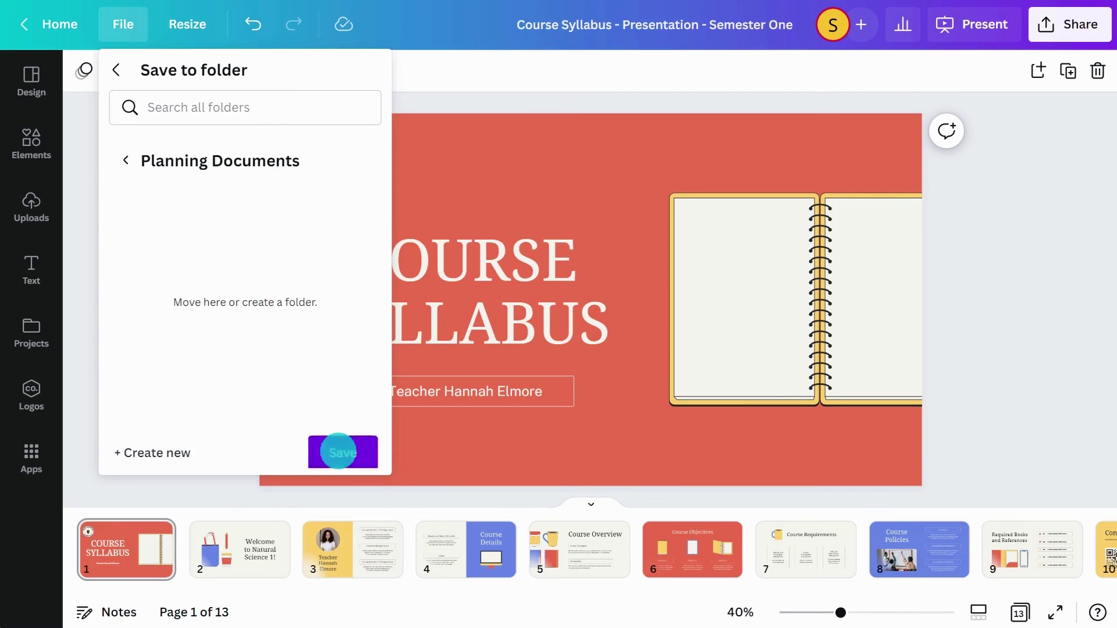
click(78, 396)
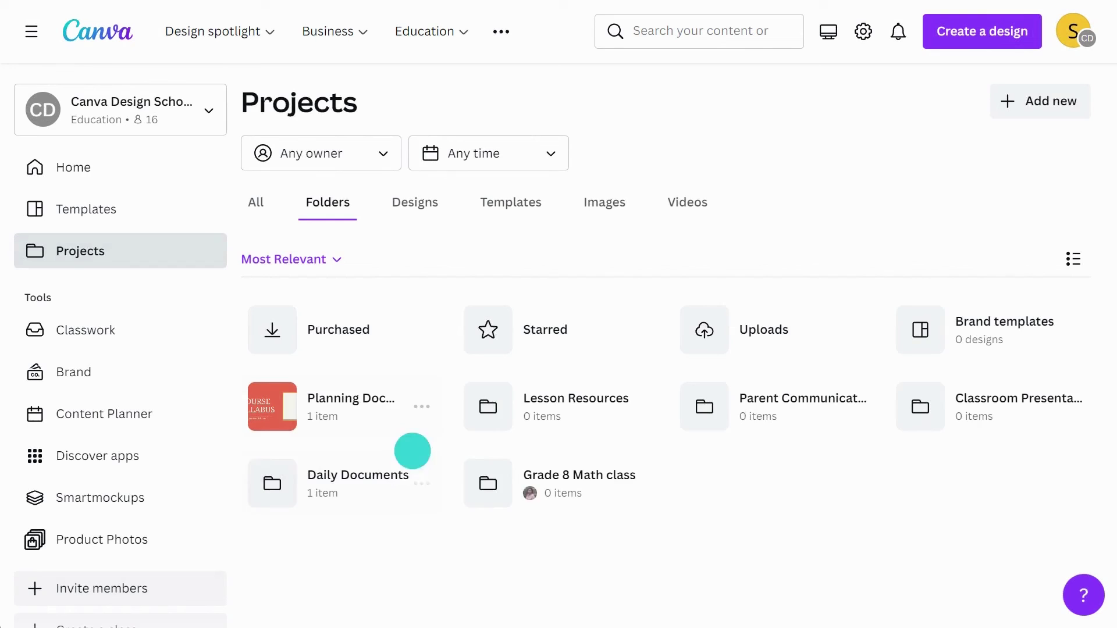
Step: Open the Planning Documents folder to view the Course Syllabus presentation inside
click(370, 408)
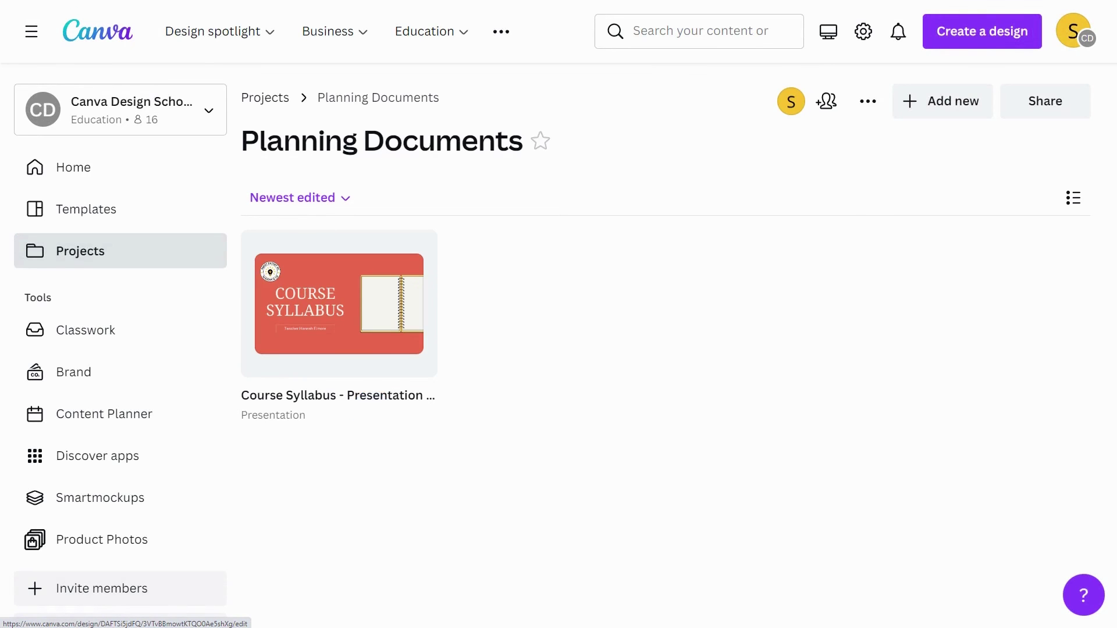